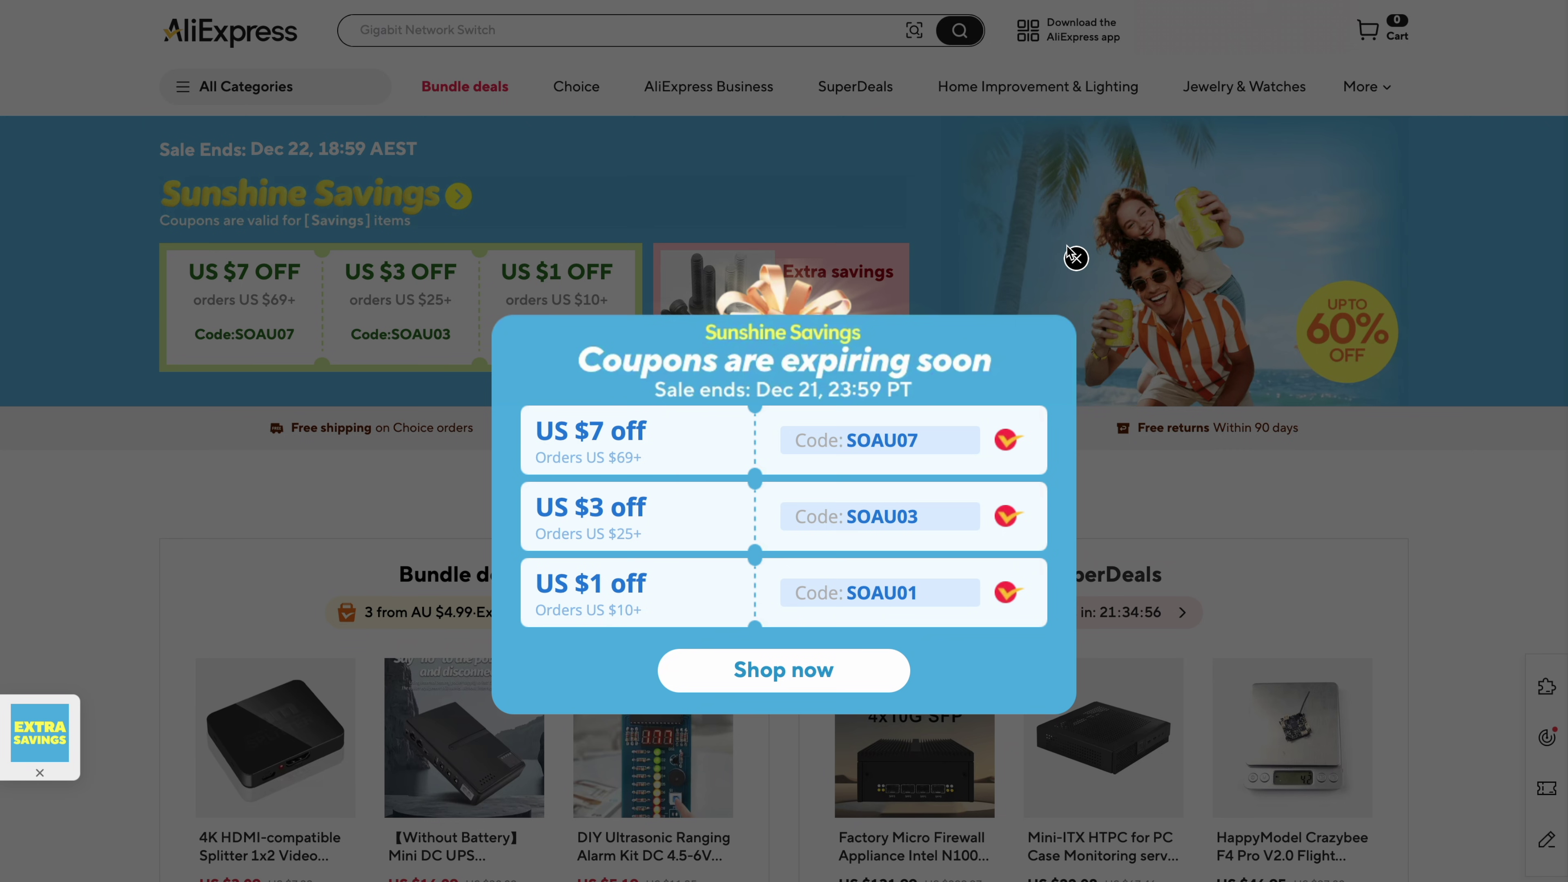
Dismiss the coupon offer, search the store for "gigabit network switch" and look through the listed products
click(1076, 257)
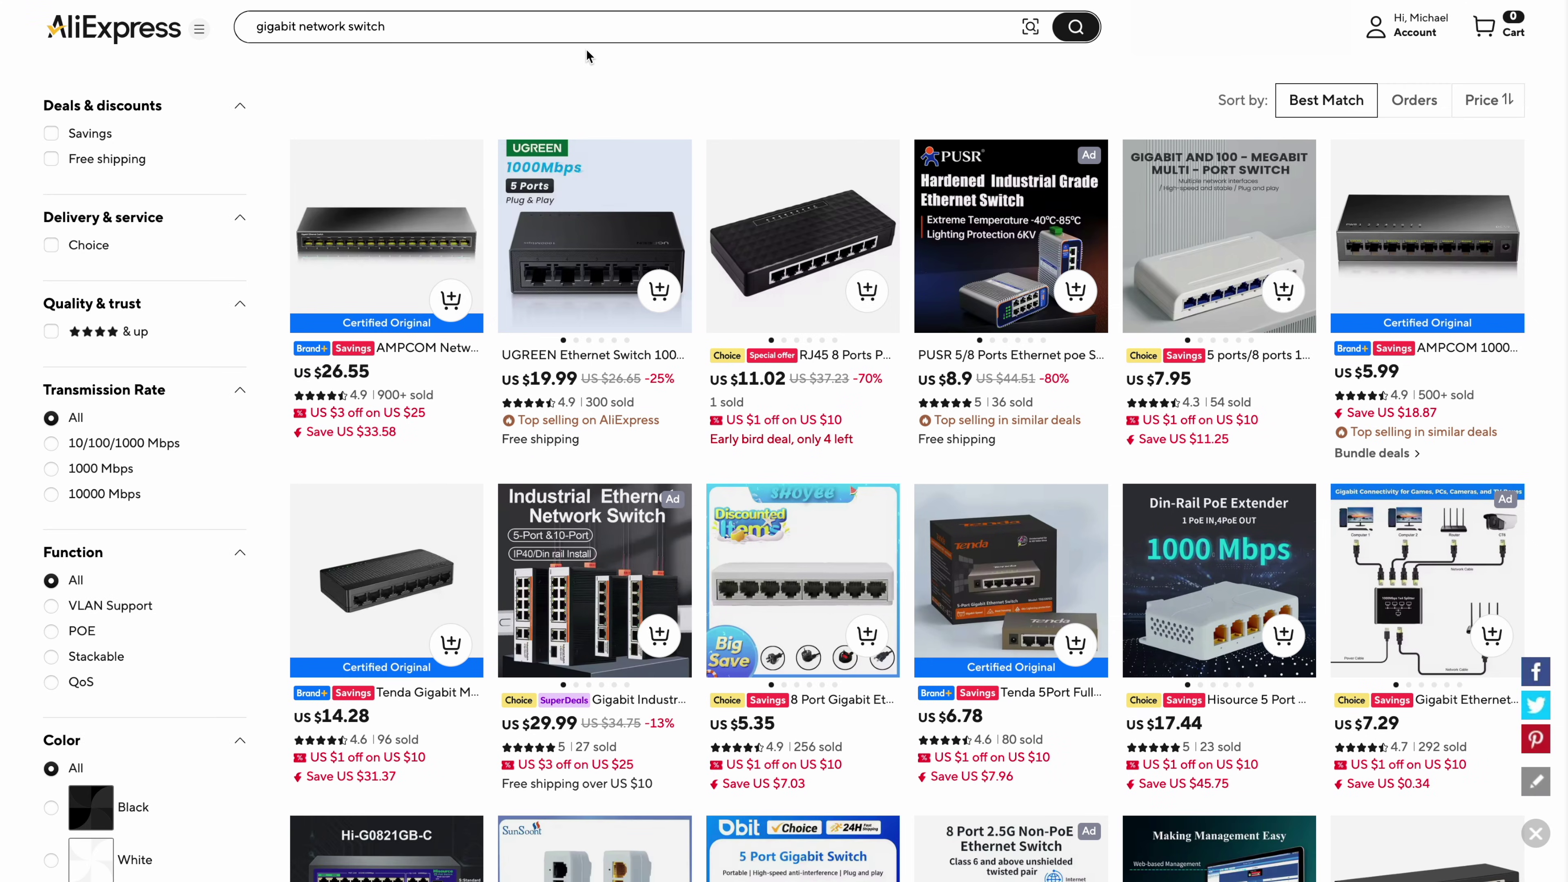
click(1507, 109)
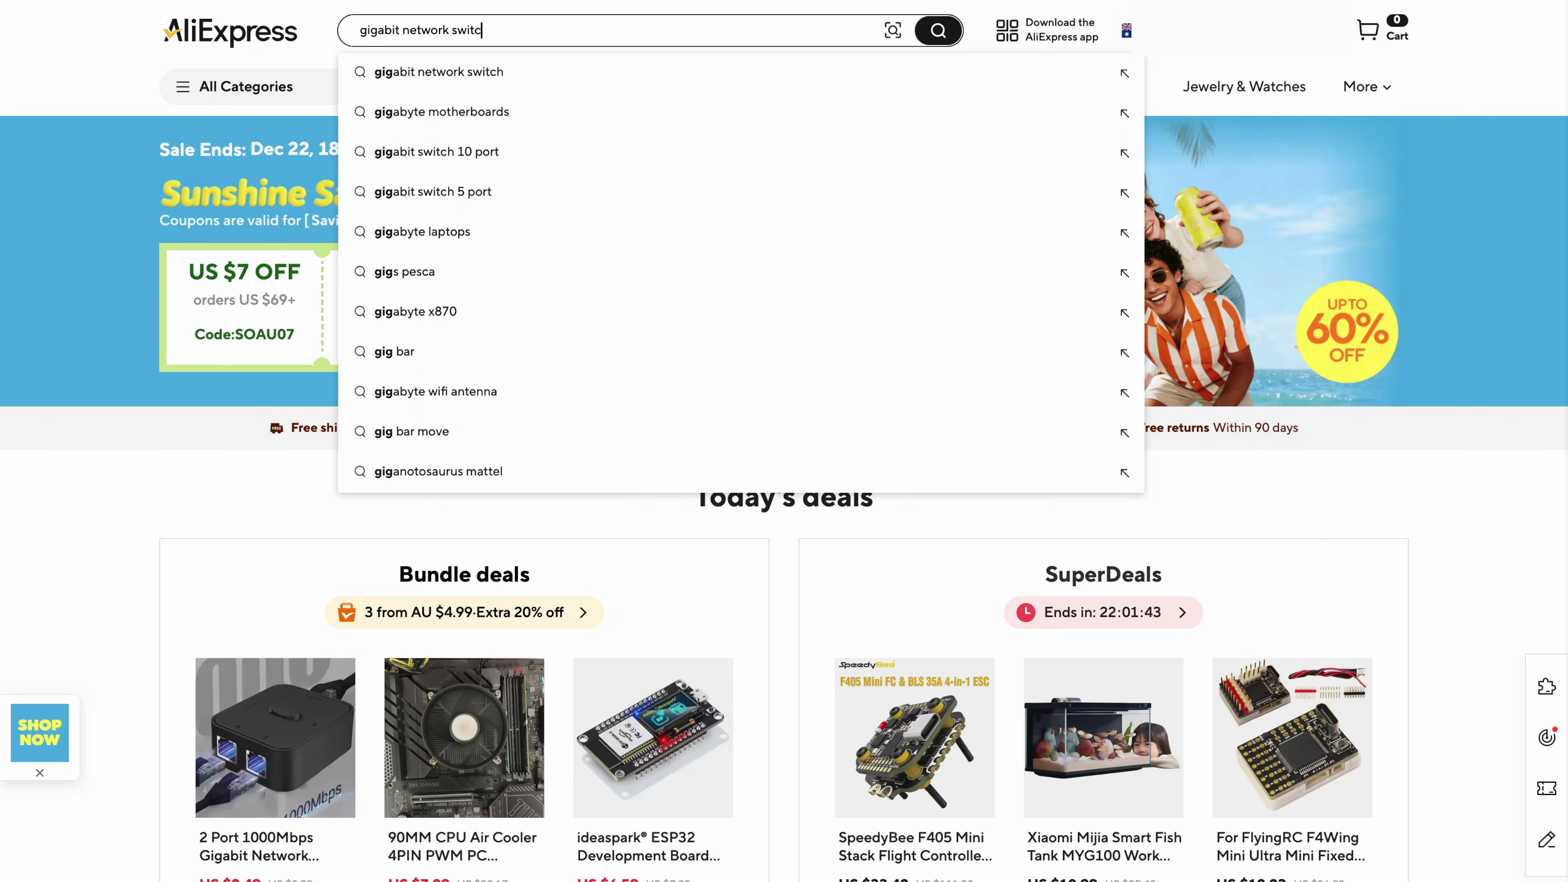
text( network switch)
key(Return)
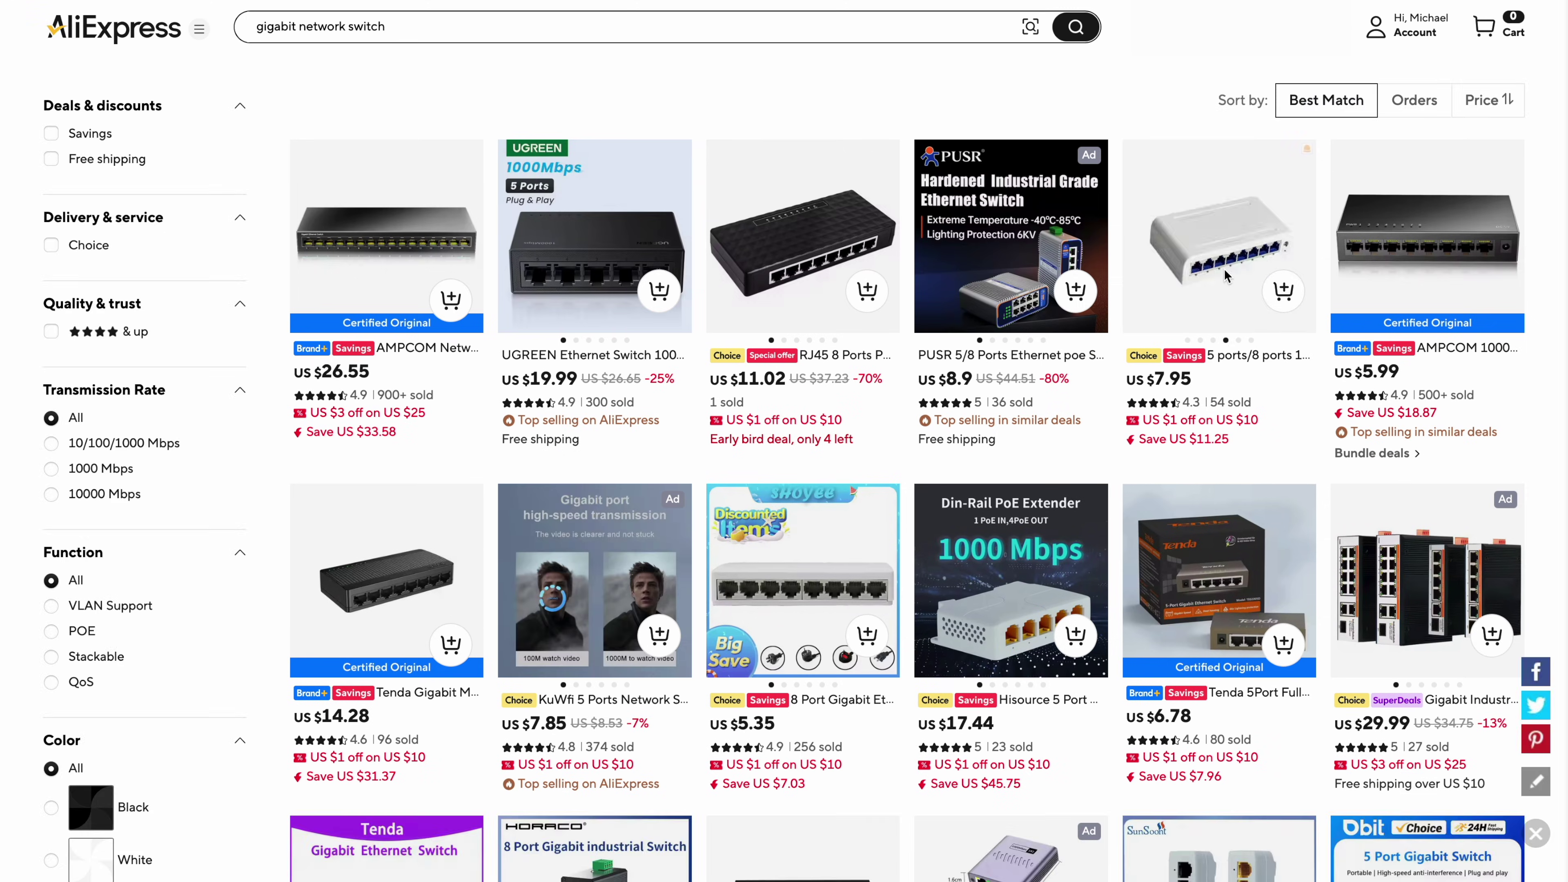
scroll(1440, 250, down, 3)
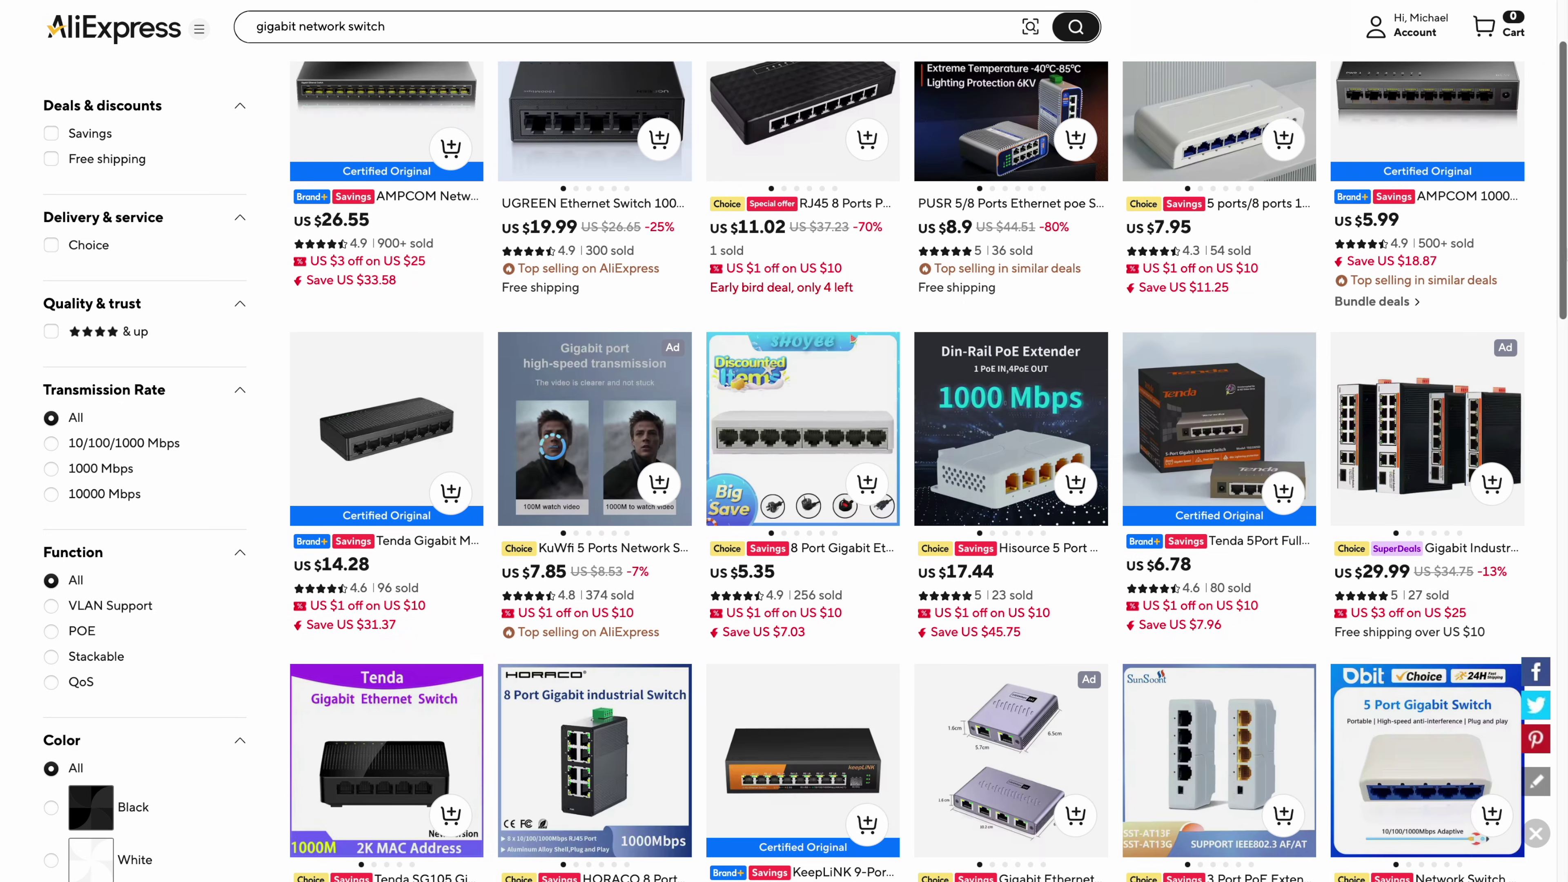
scroll(1548, 240, down, 7)
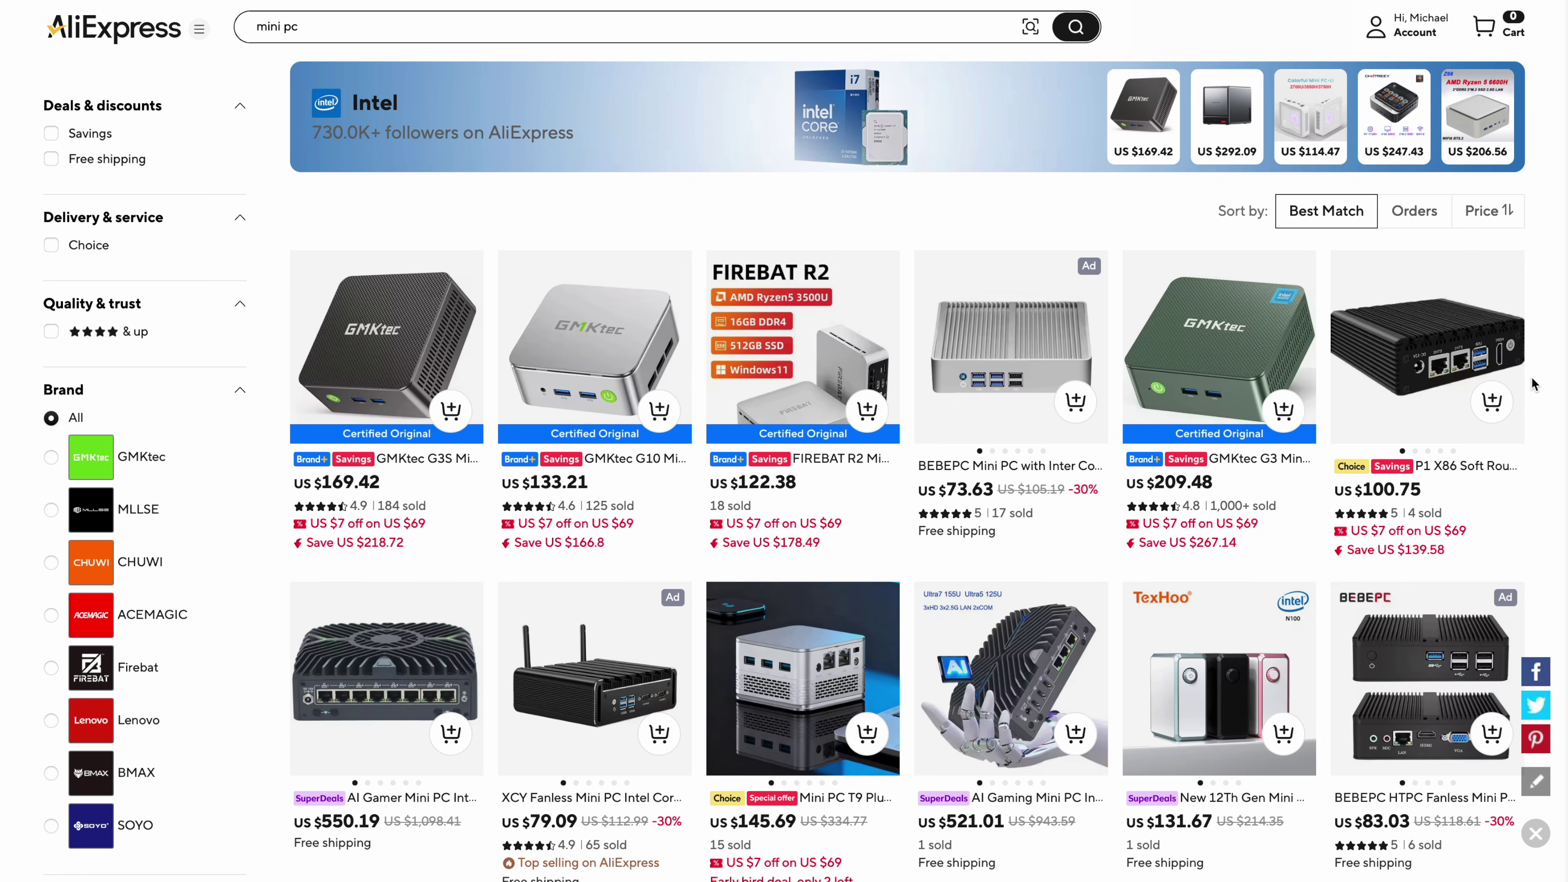
Browse the "mini pc" results and open the BEBEPC HTPC Fanless Mini PC listing
scroll(1533, 384, down, 7)
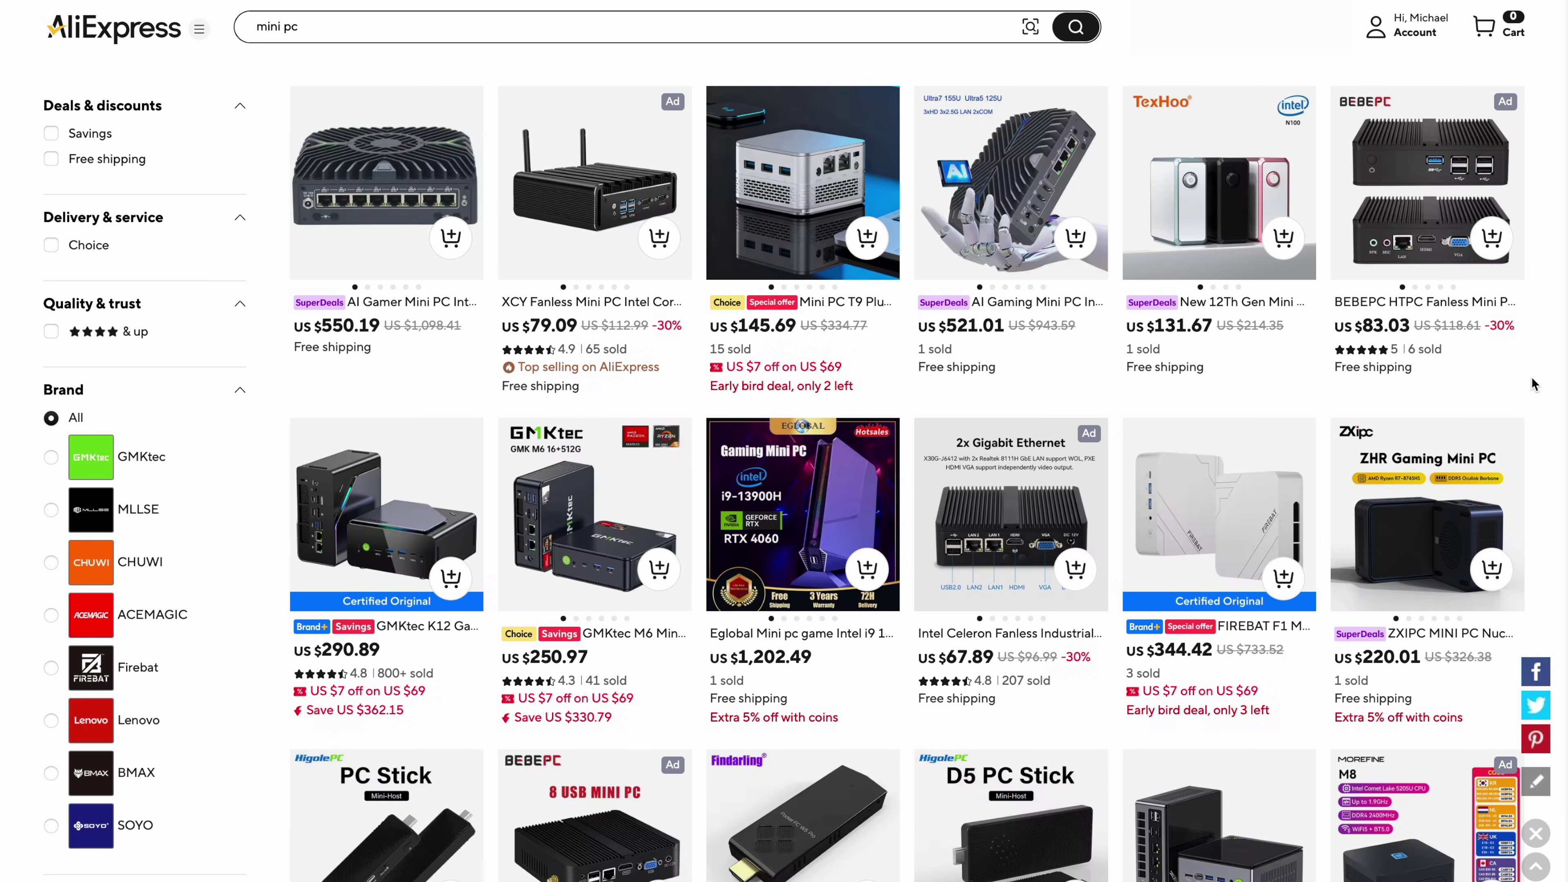
scroll(1534, 384, down, 9)
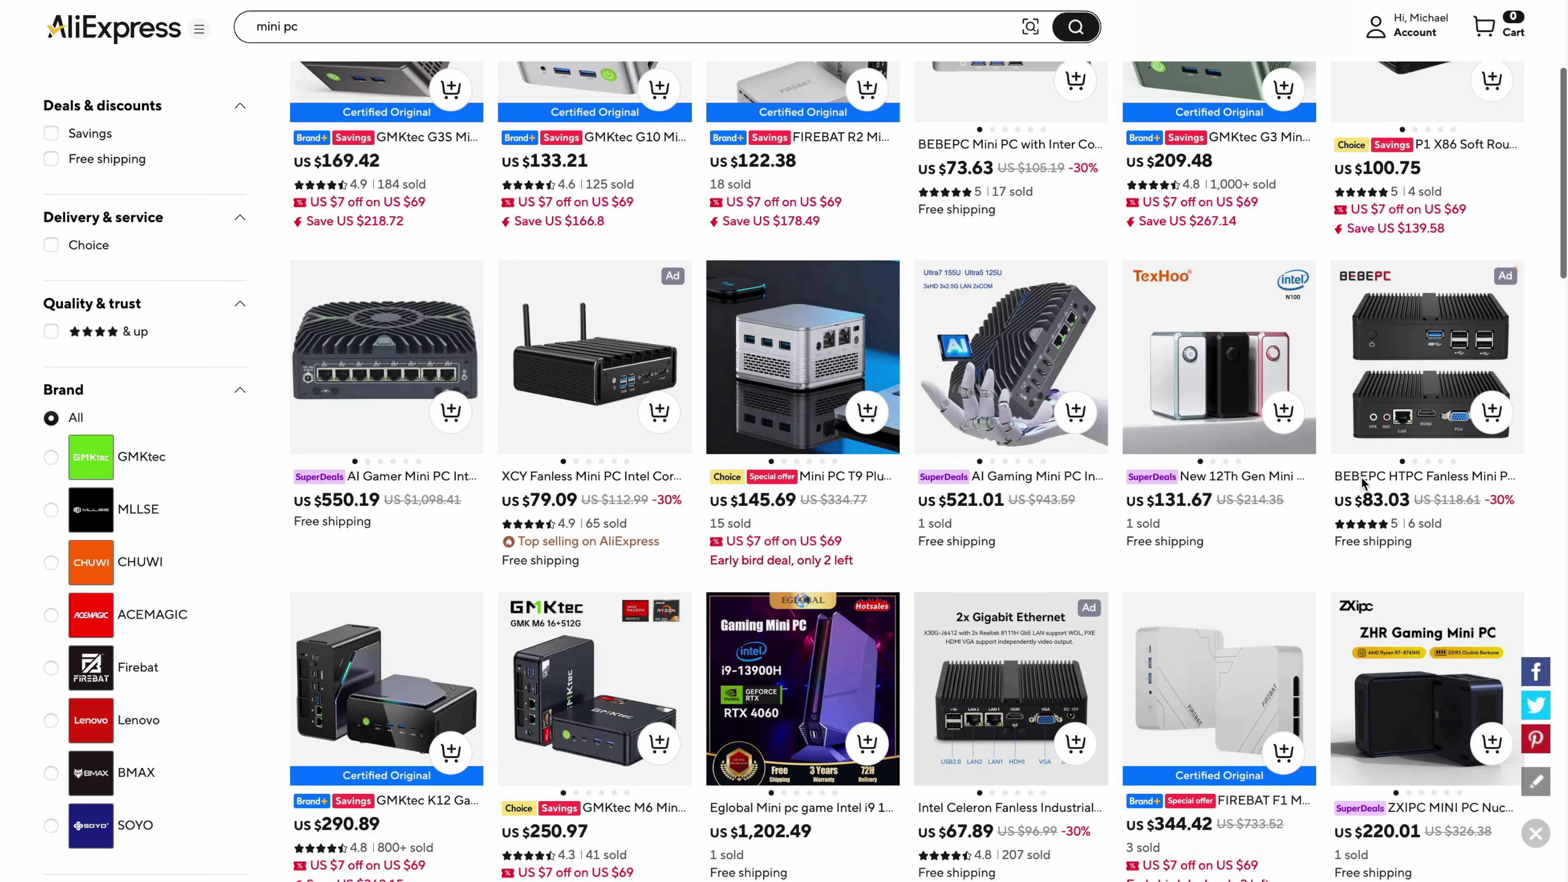
click(1362, 477)
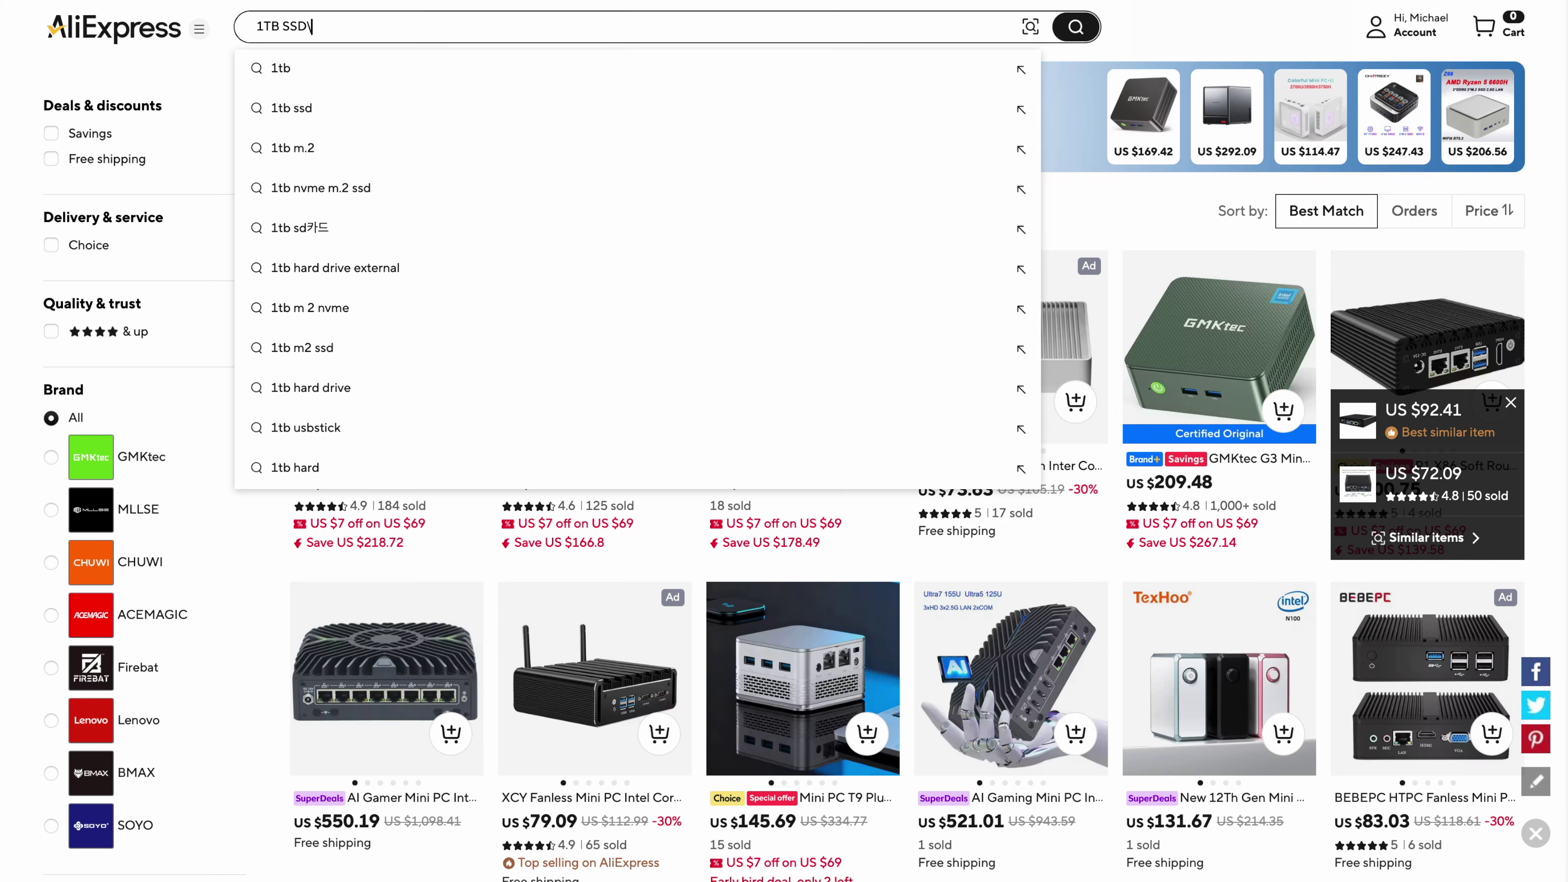
Search for "1TB SSD", refine the query to "1TB SATA SSD" and look through the results
text(B SSD)
key(Return)
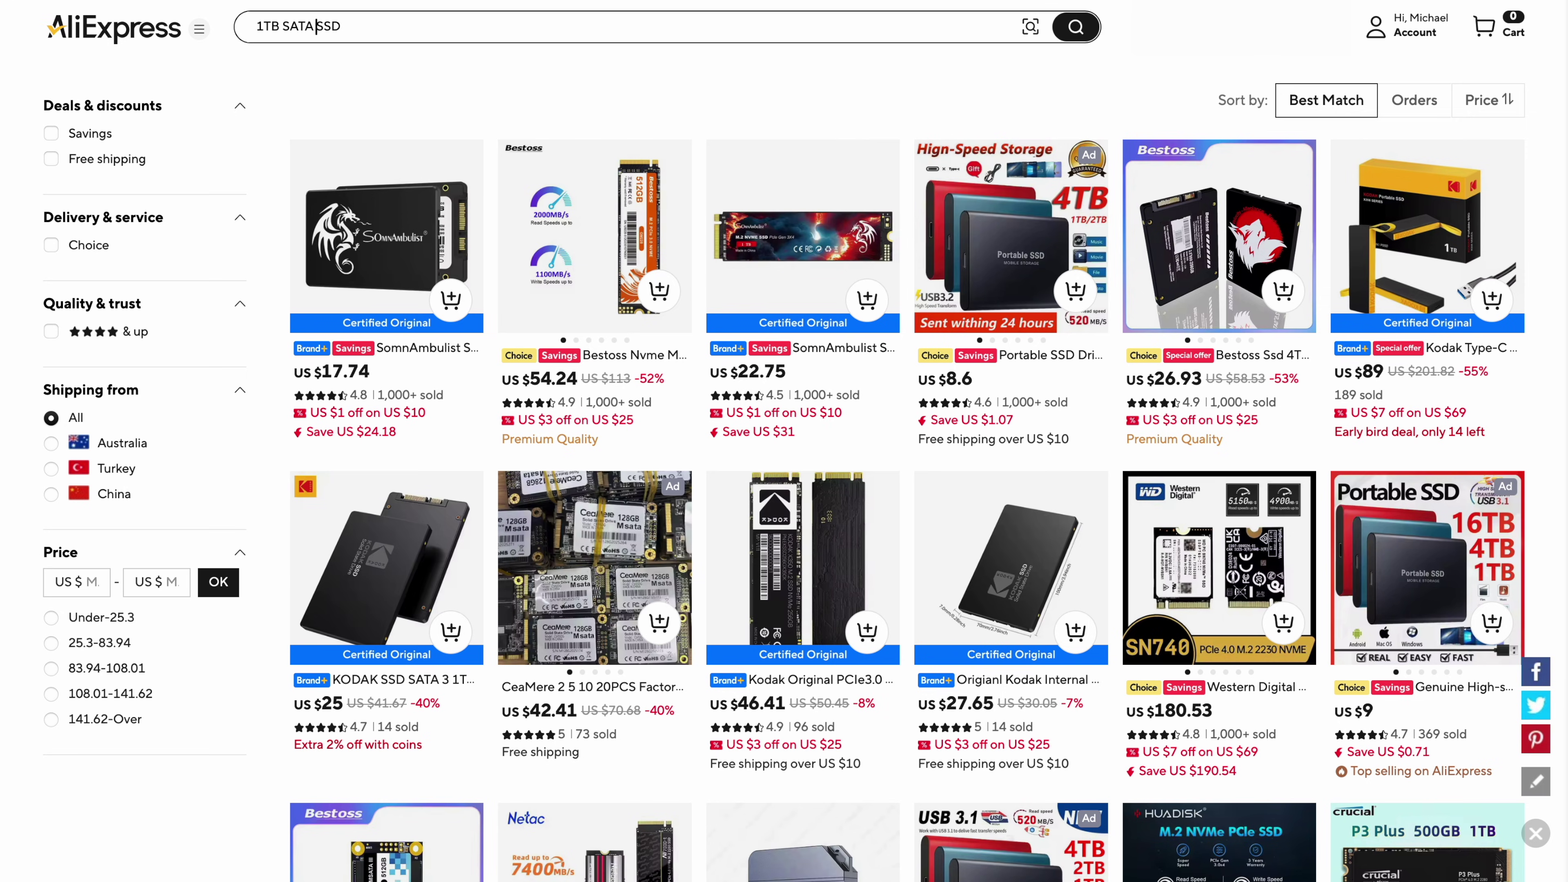
key(Return)
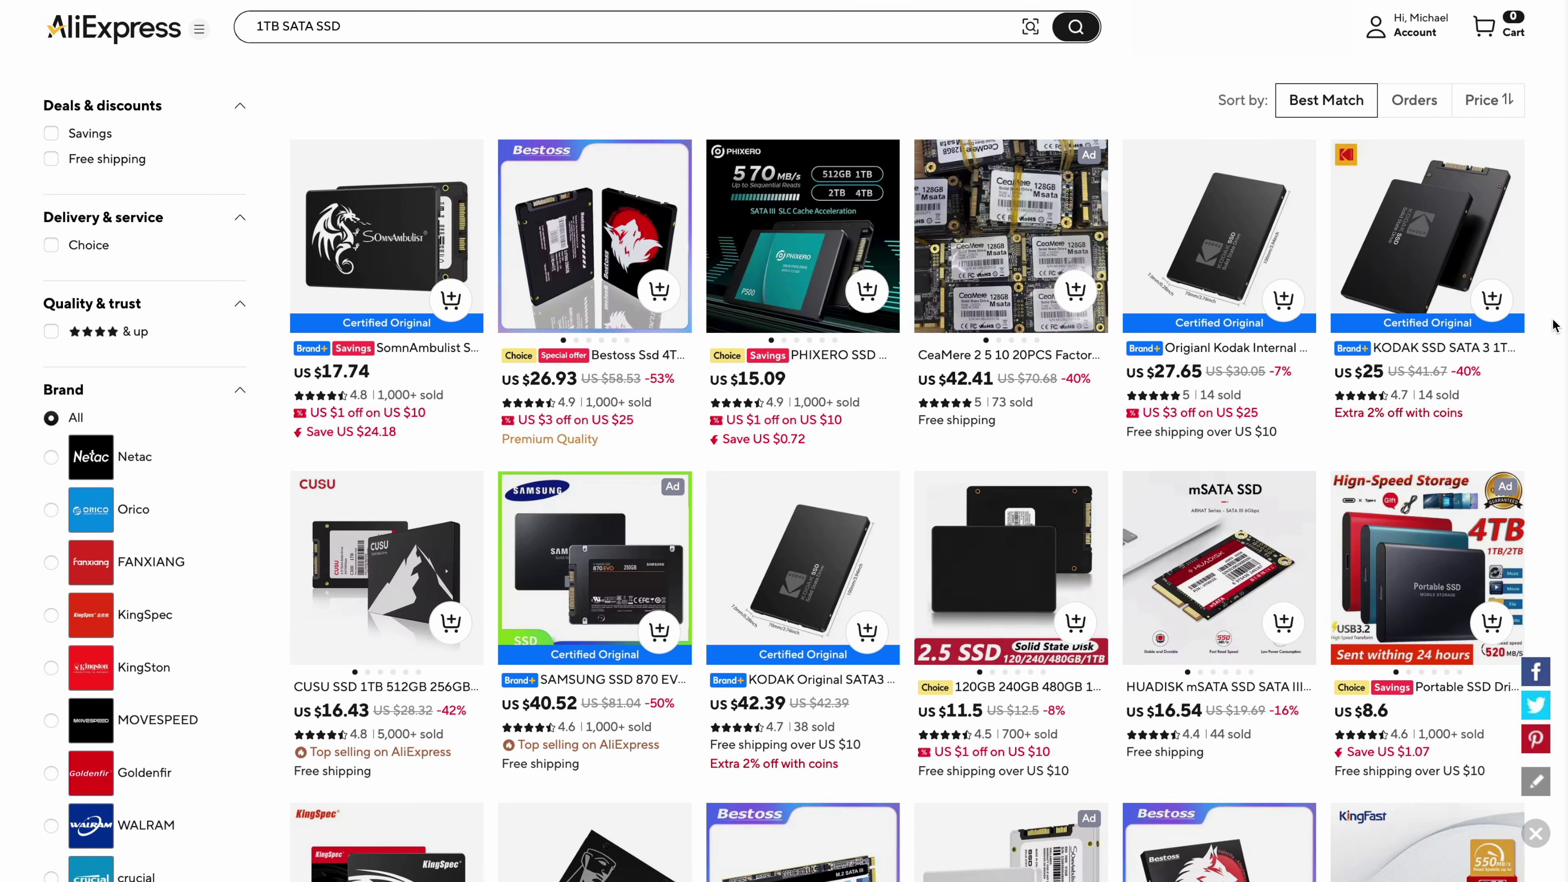
scroll(1551, 325, down, 10)
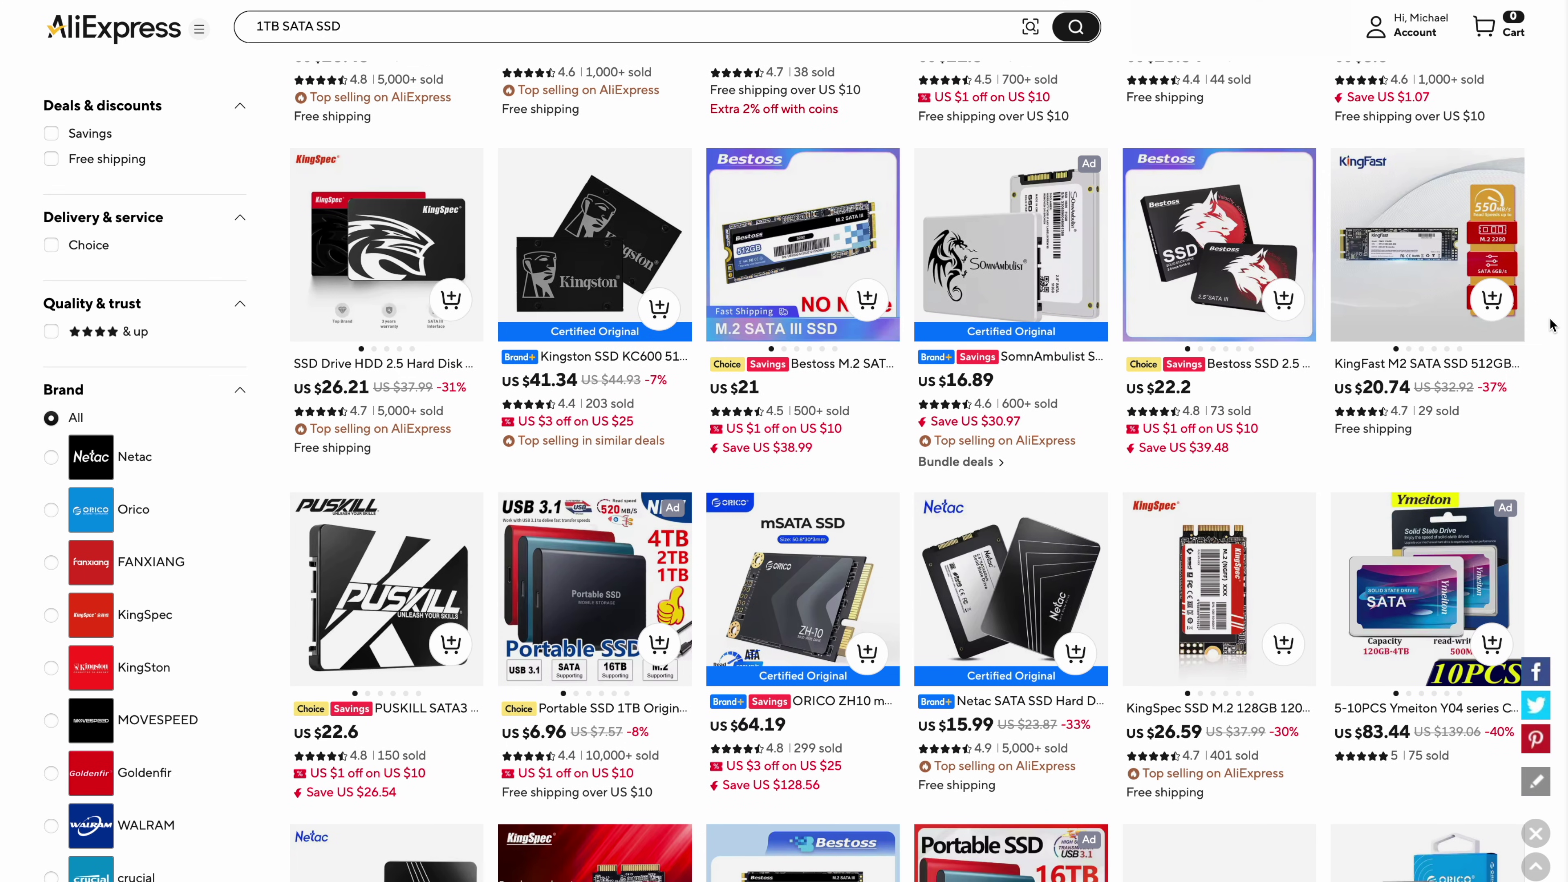
scroll(1551, 326, down, 10)
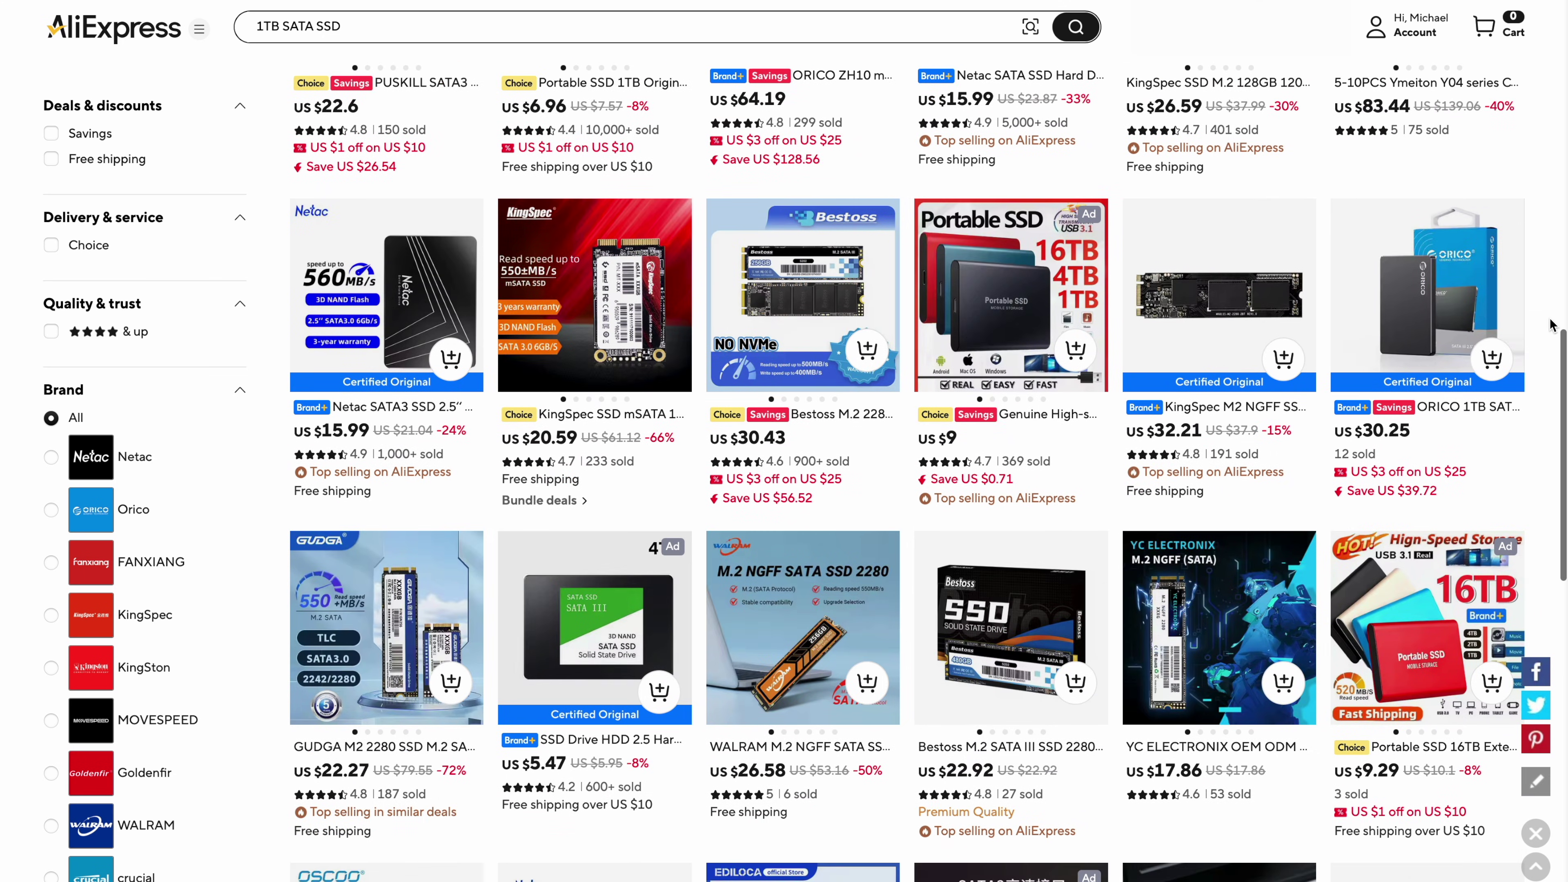
scroll(1551, 325, down, 10)
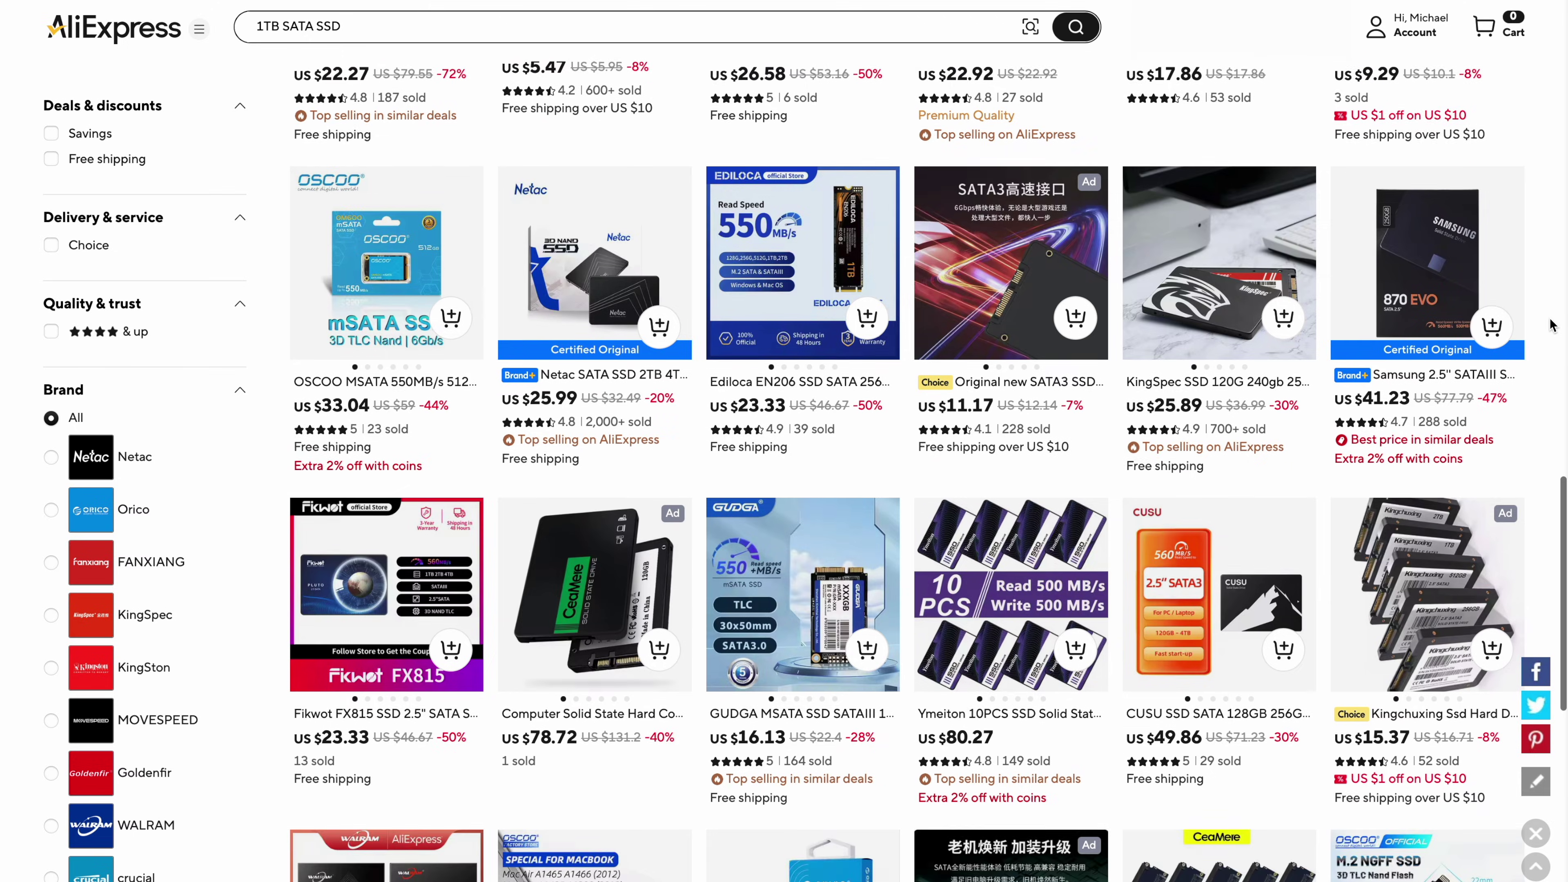
scroll(1551, 315, down, 8)
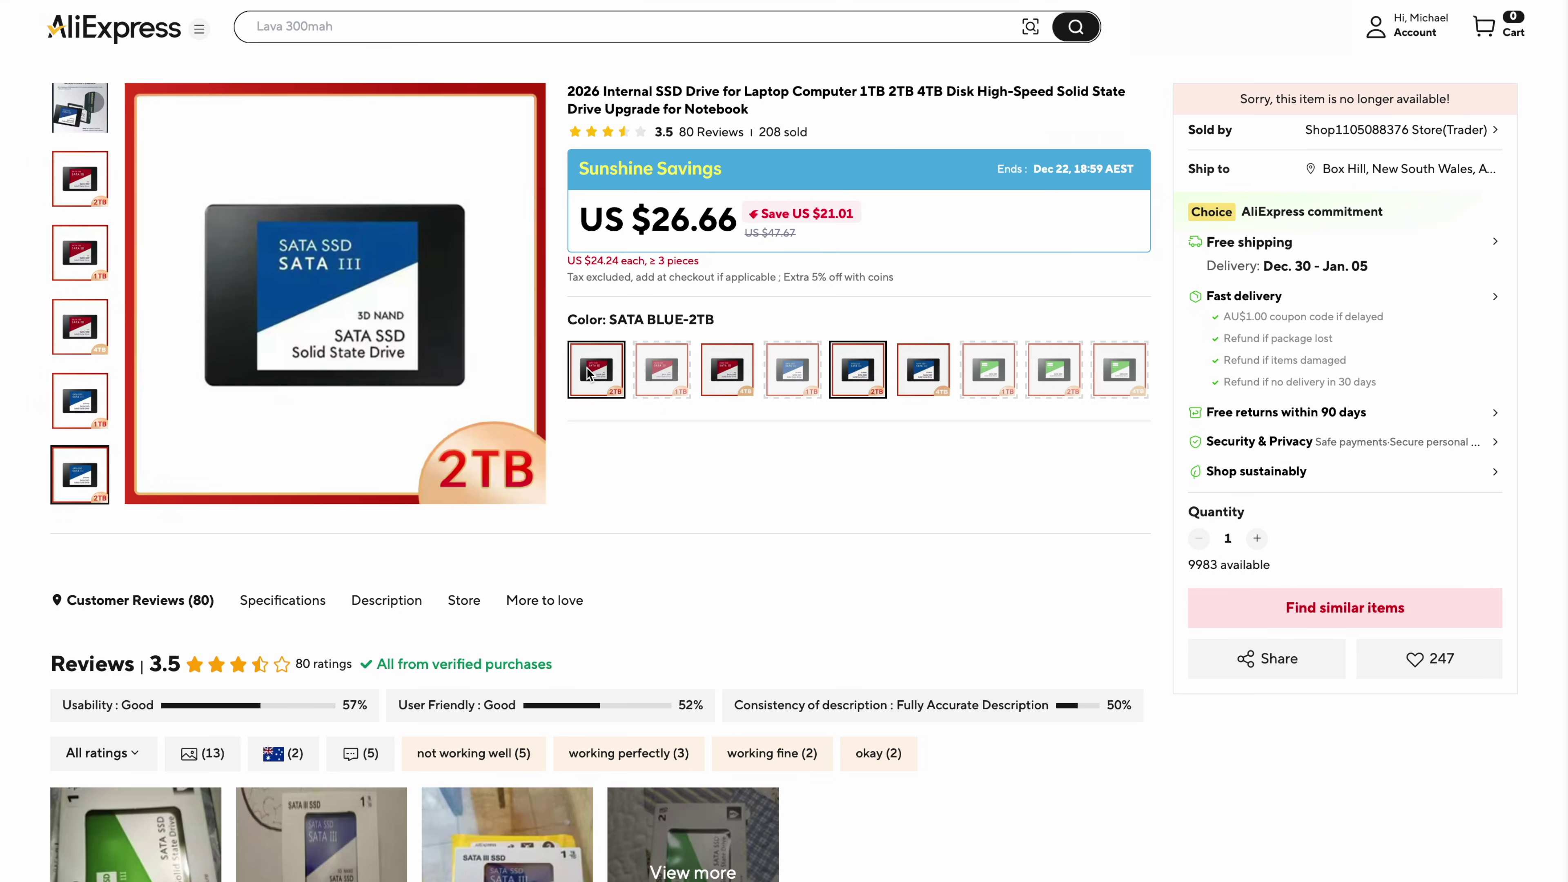
View the SATA RED-2TB variant and a green variant of the internal SSD, and read the product's customer reviews
click(588, 373)
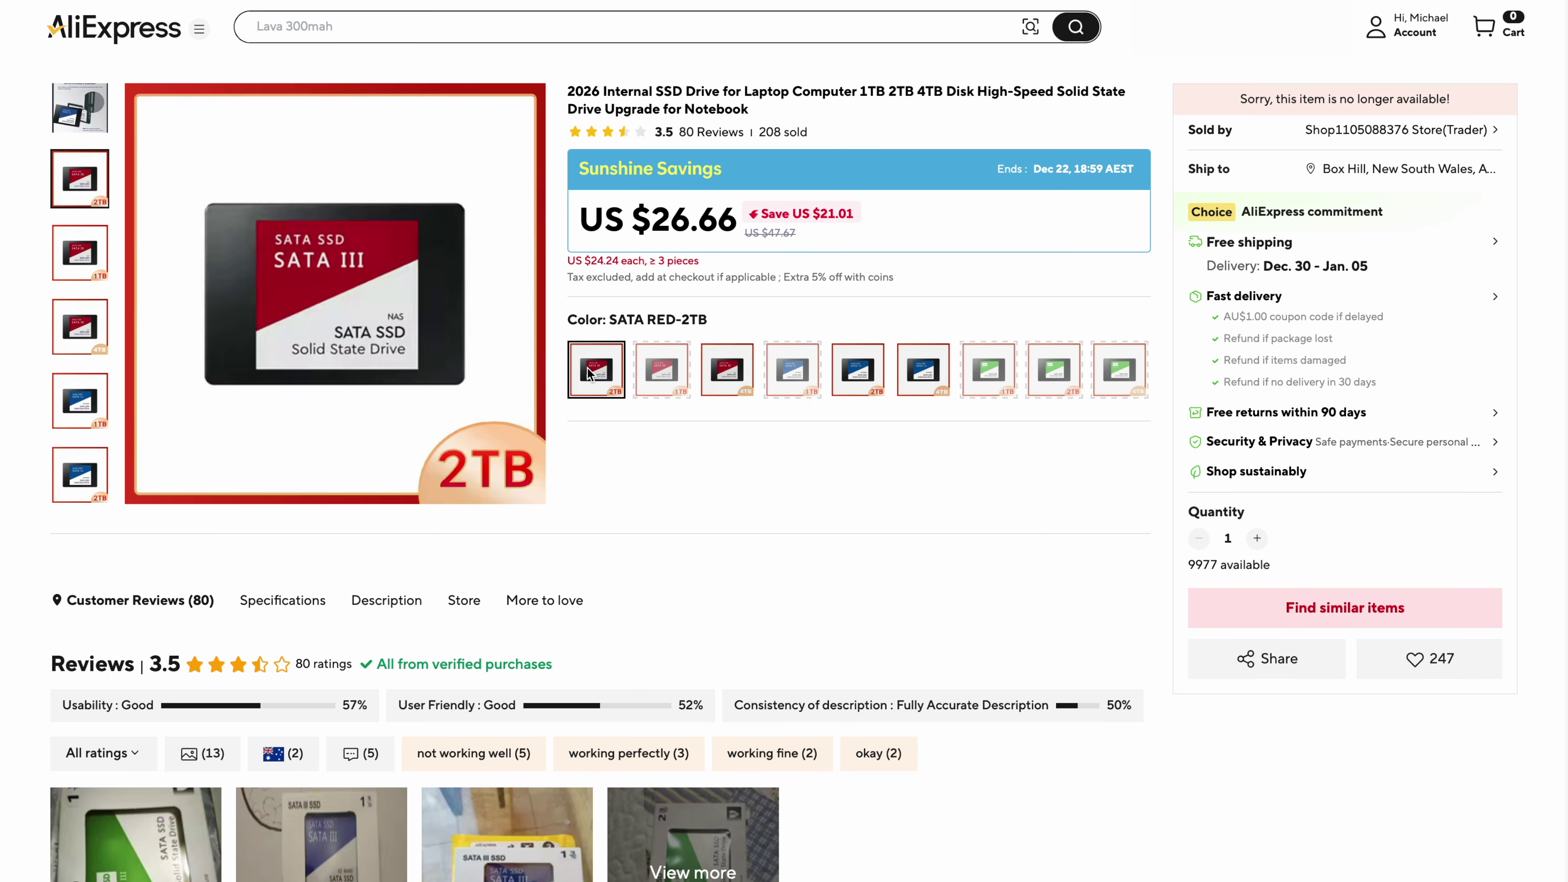
click(1064, 372)
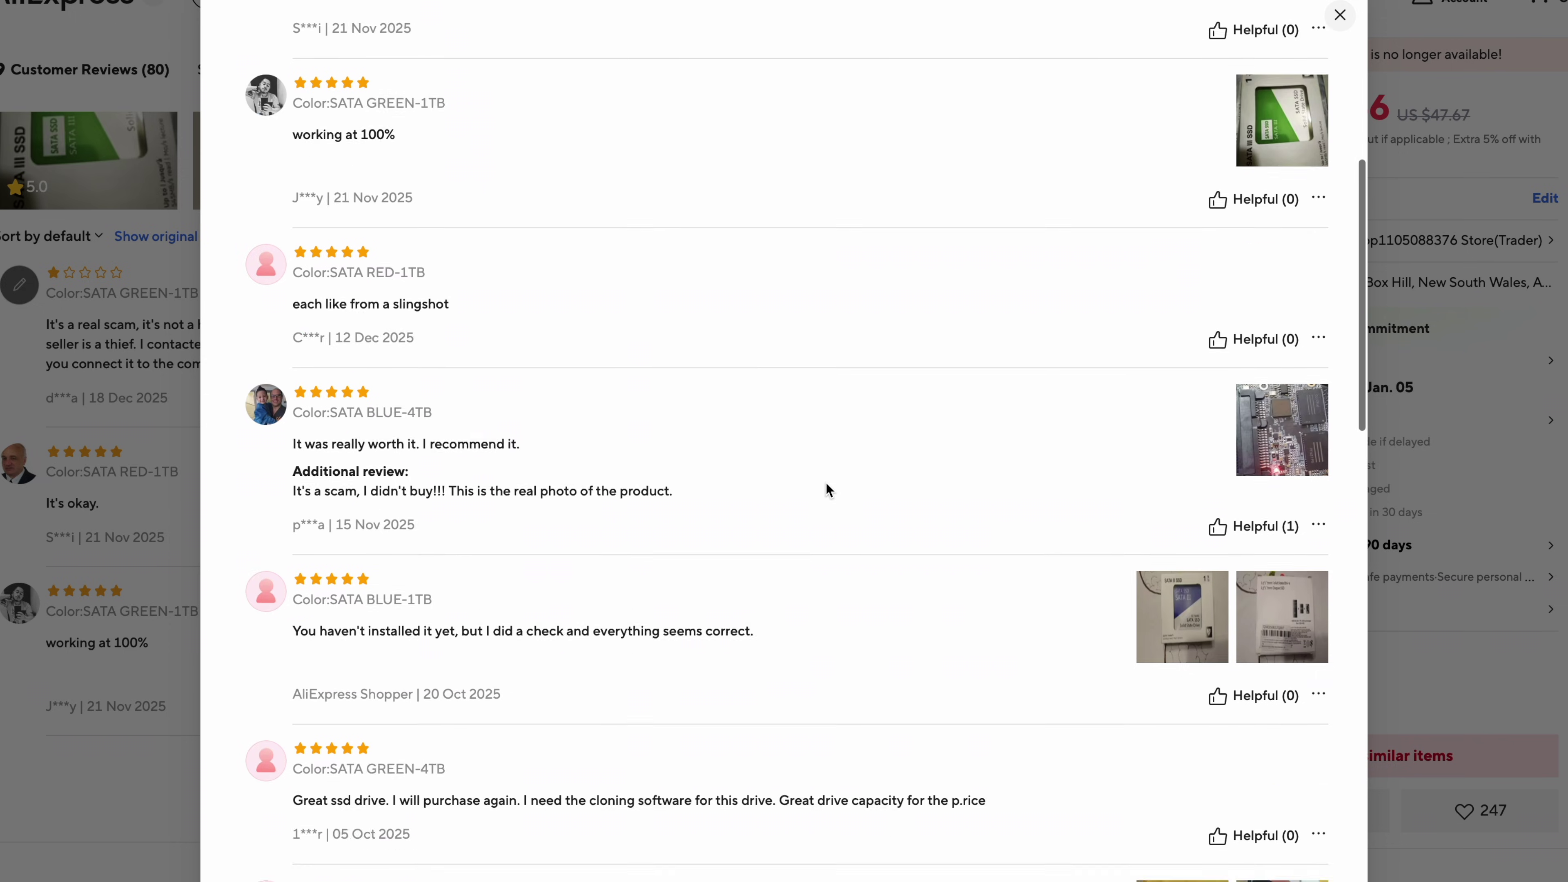
scroll(827, 482, down, 4)
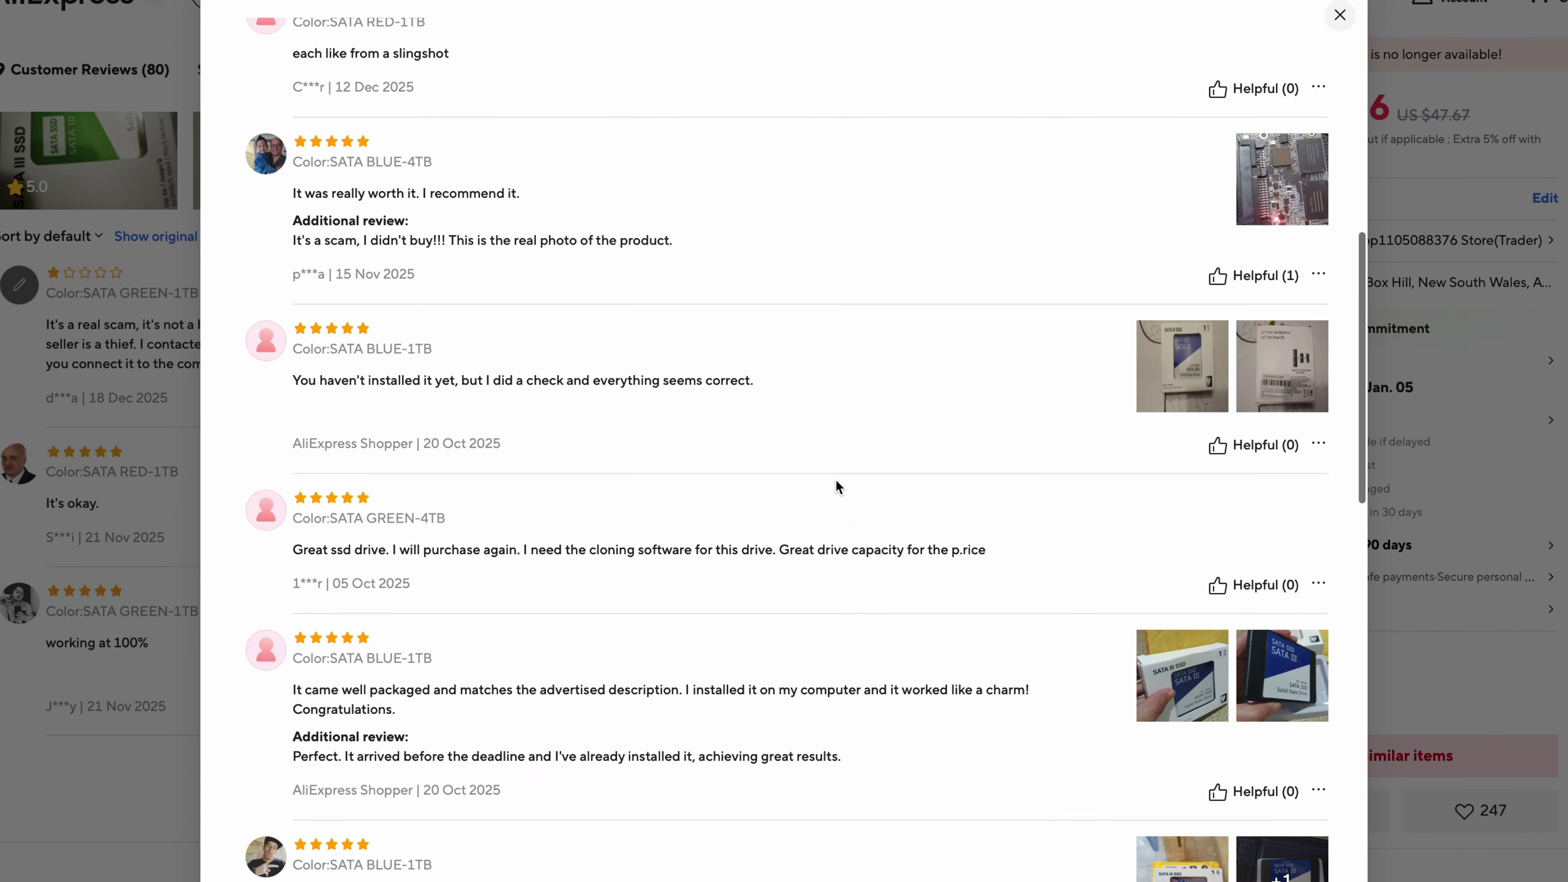
scroll(845, 482, down, 6)
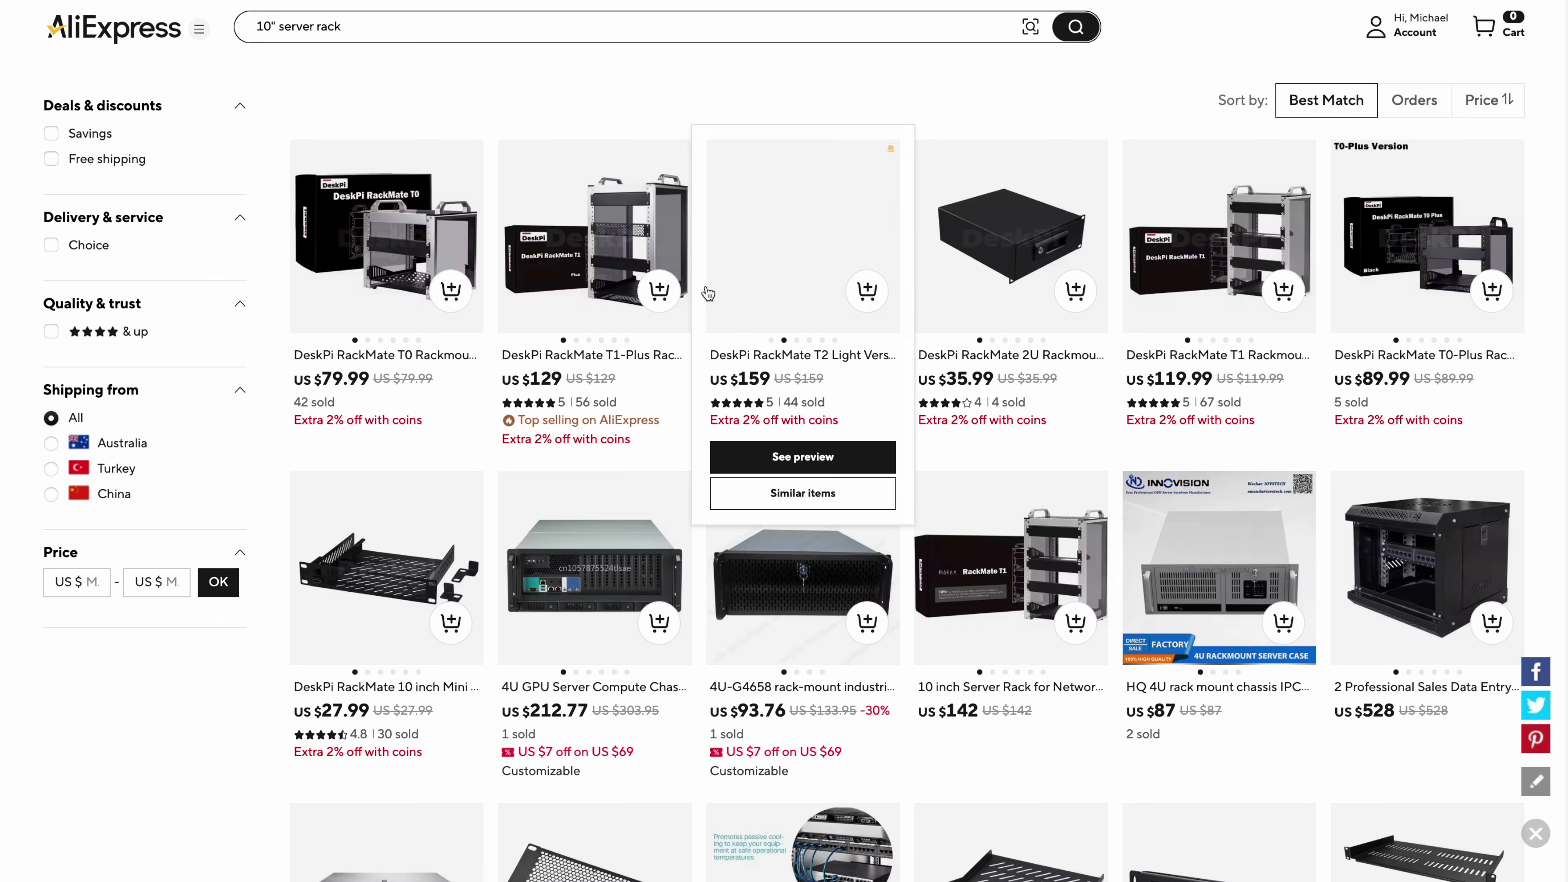
Open the DeskPi RackMate T1-Plus listing from the 10" server rack results and examine its price, shipping and reviews
click(628, 363)
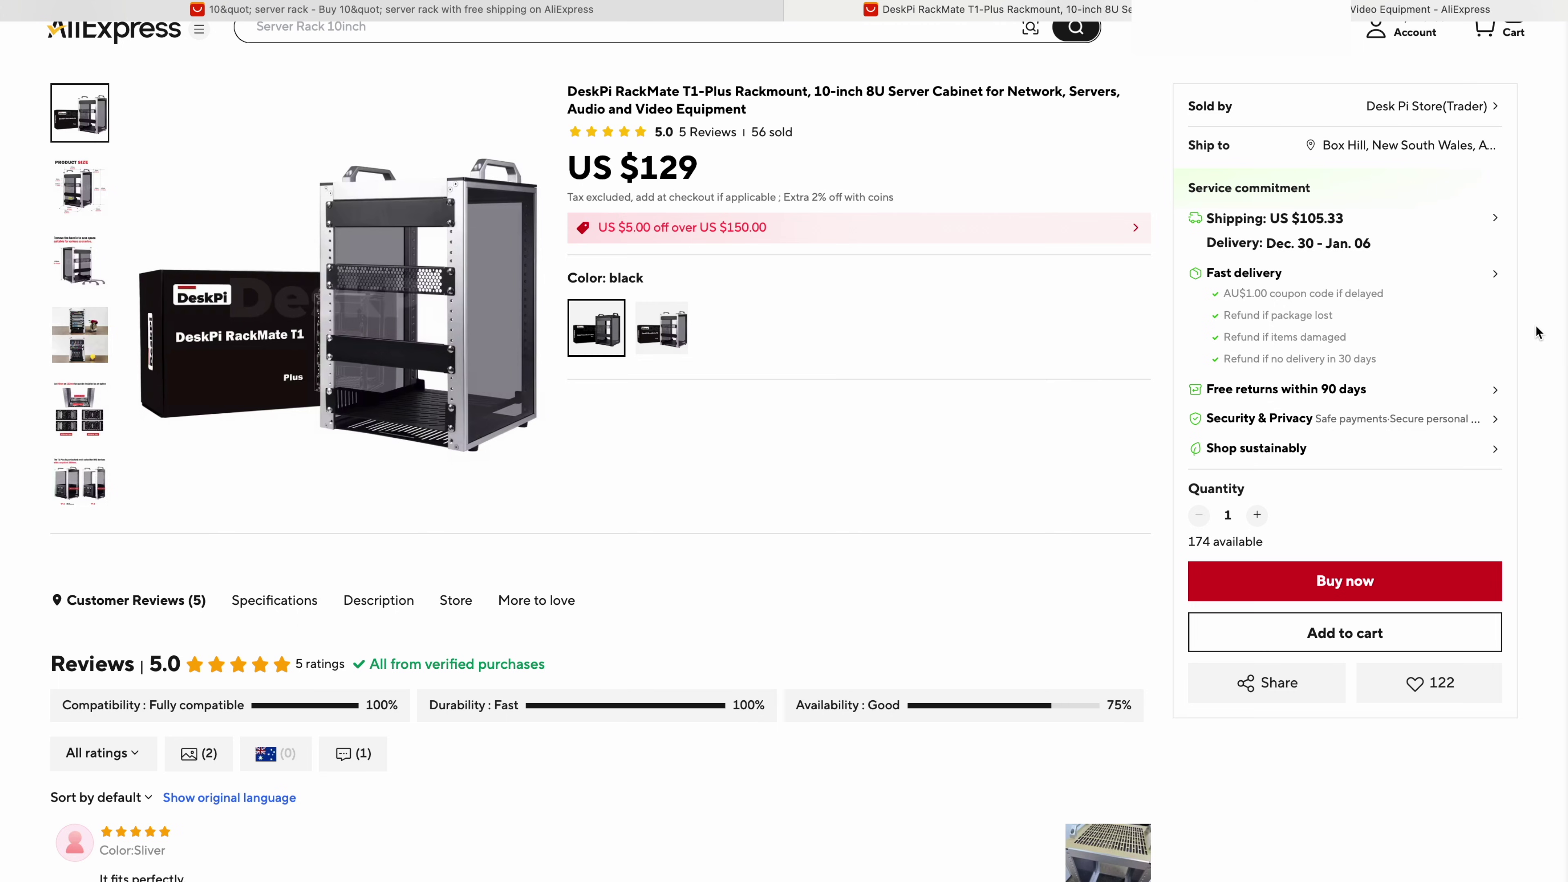
scroll(1539, 333, down, 8)
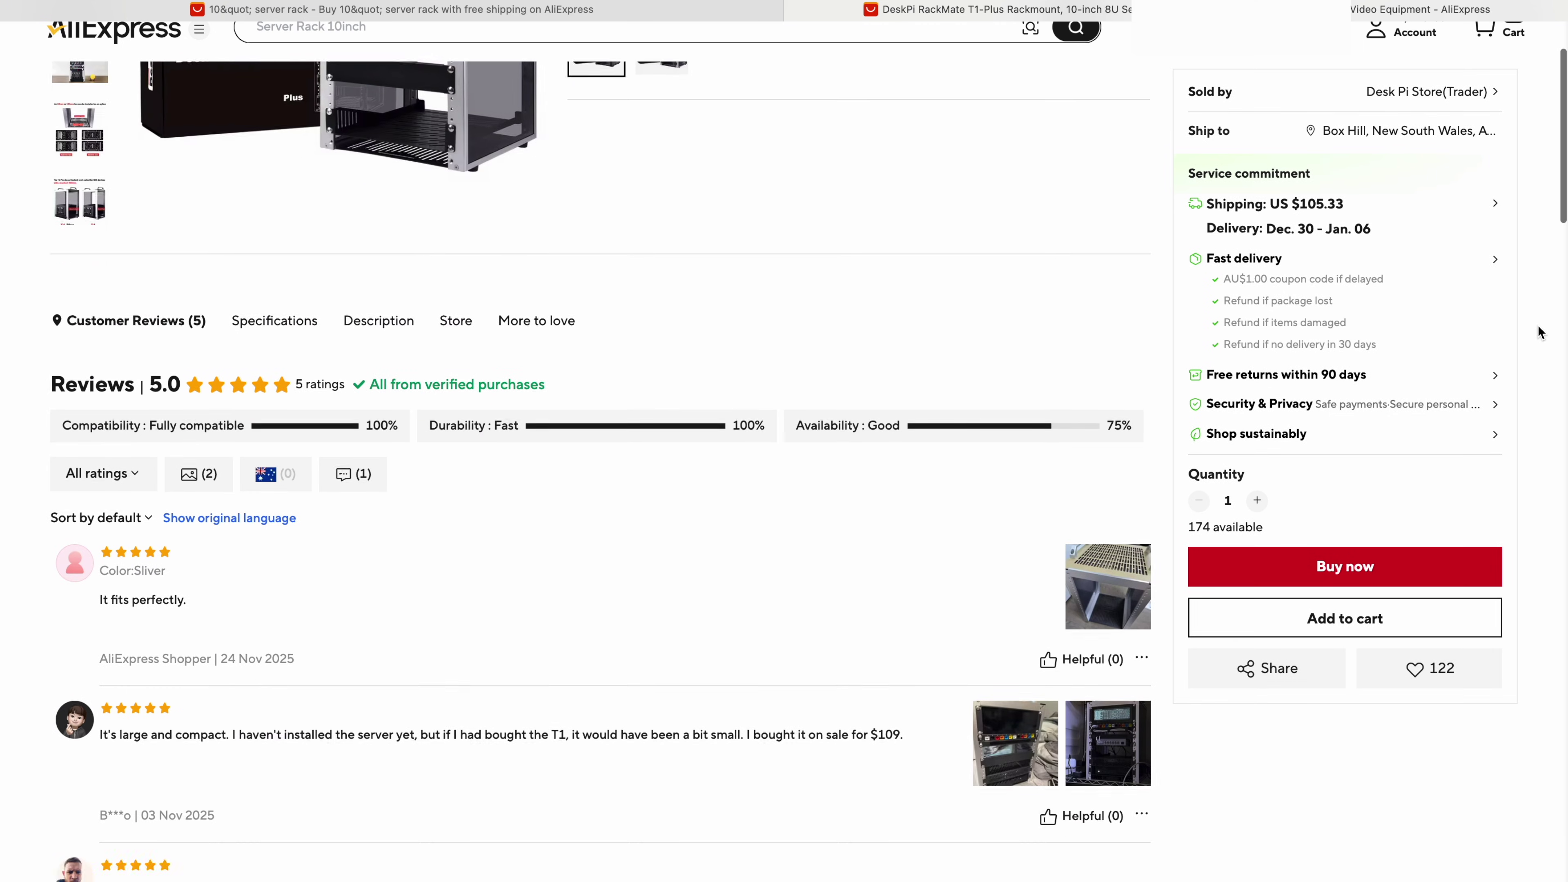
scroll(1538, 325, up, 8)
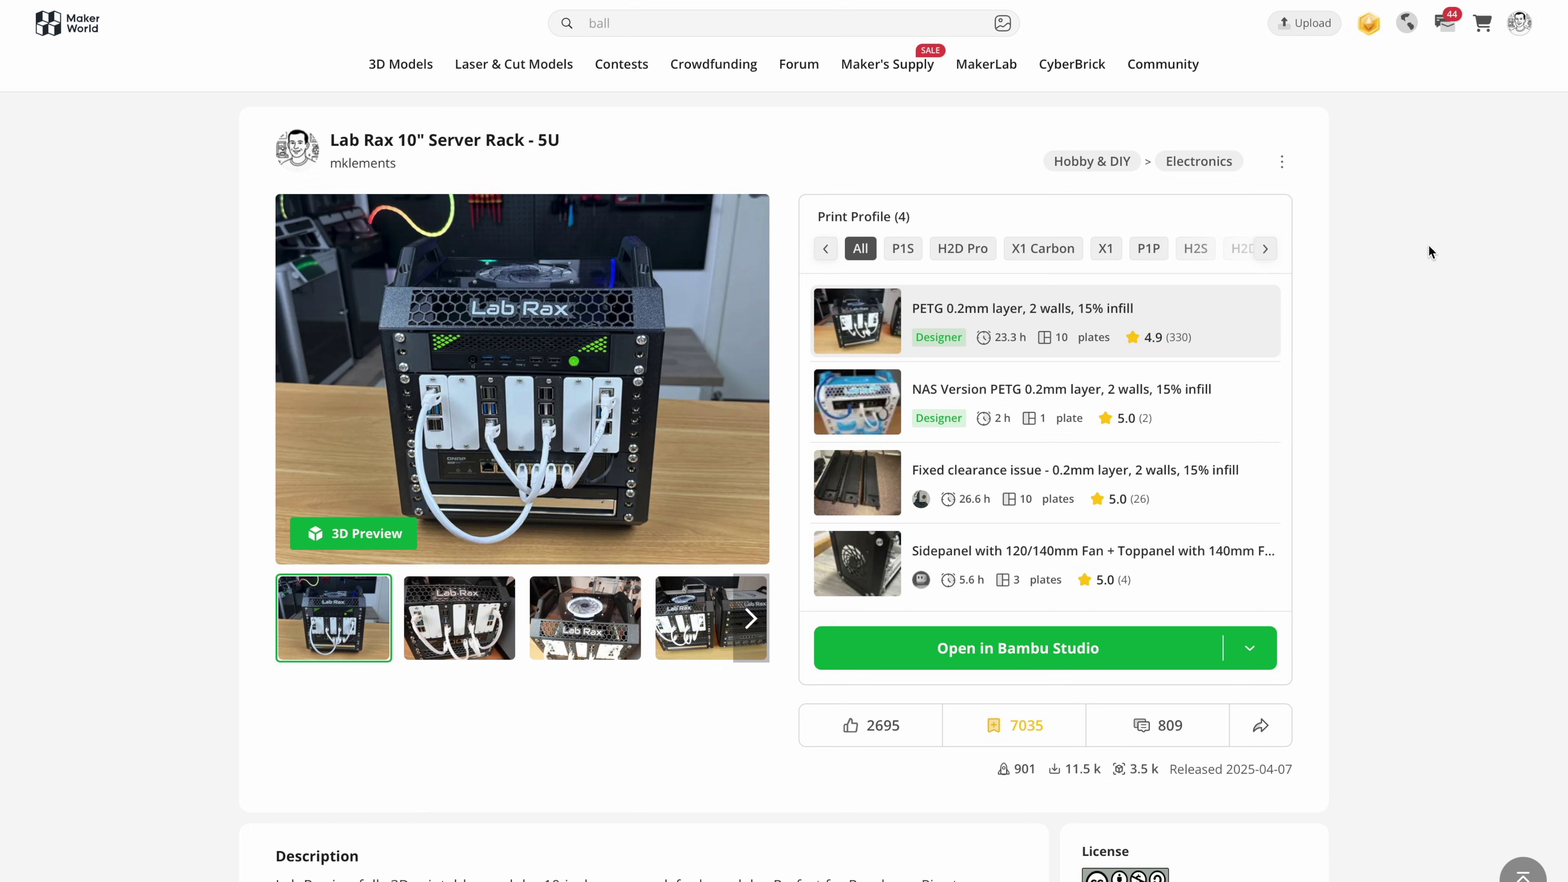
mouse_move(1055, 308)
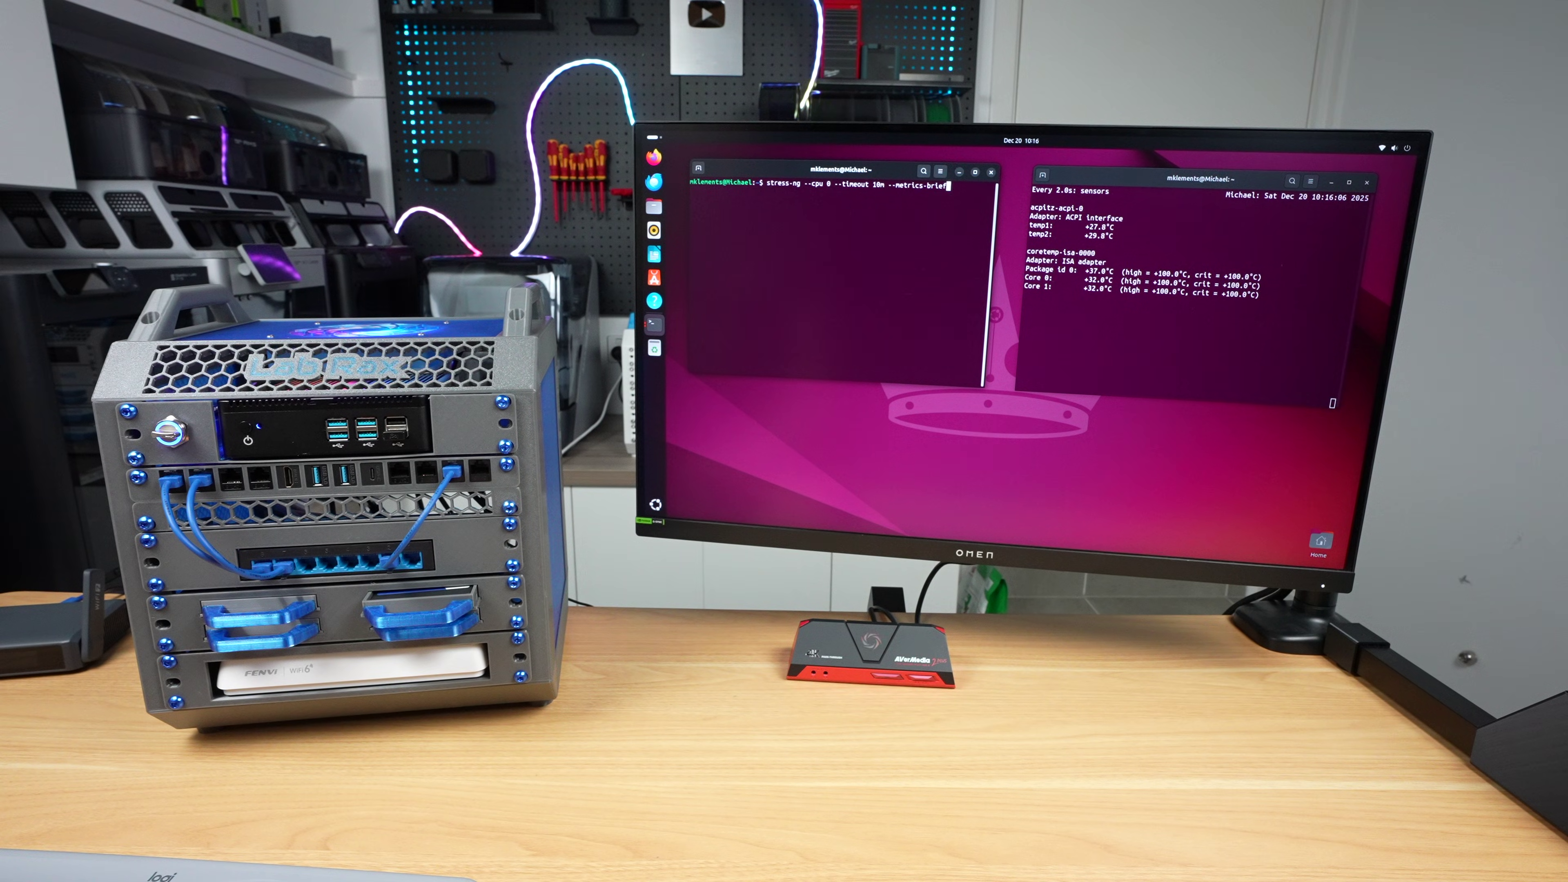
Switch to the Ubuntu terminal and run the CPU stress test "stress-ng --cpu 0 --timeout 10m --metrics-brief"
key(Return)
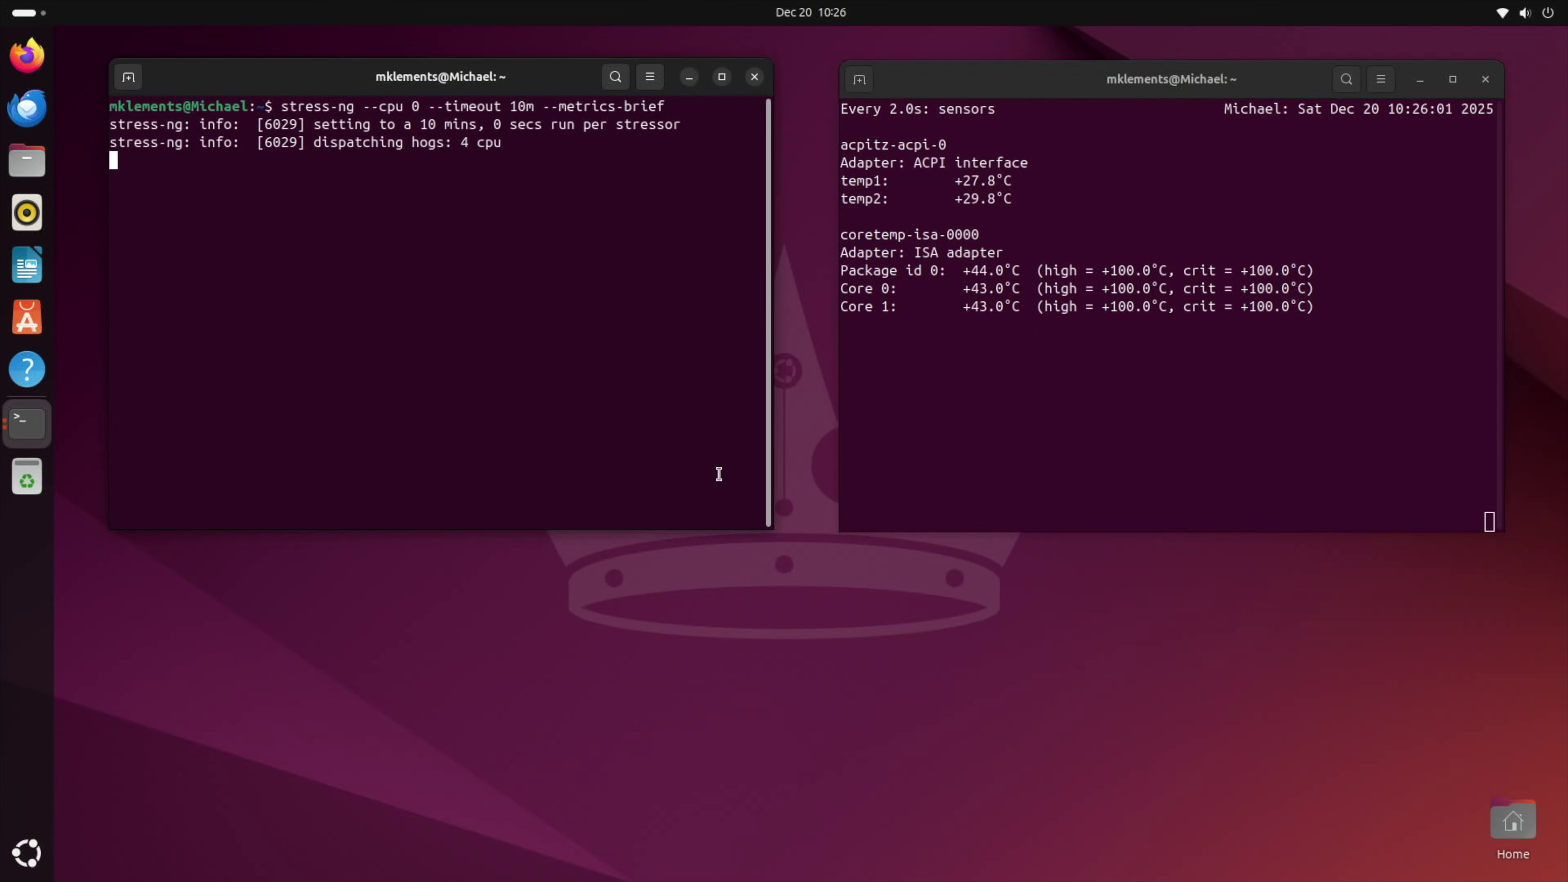
key(ctrl+z)
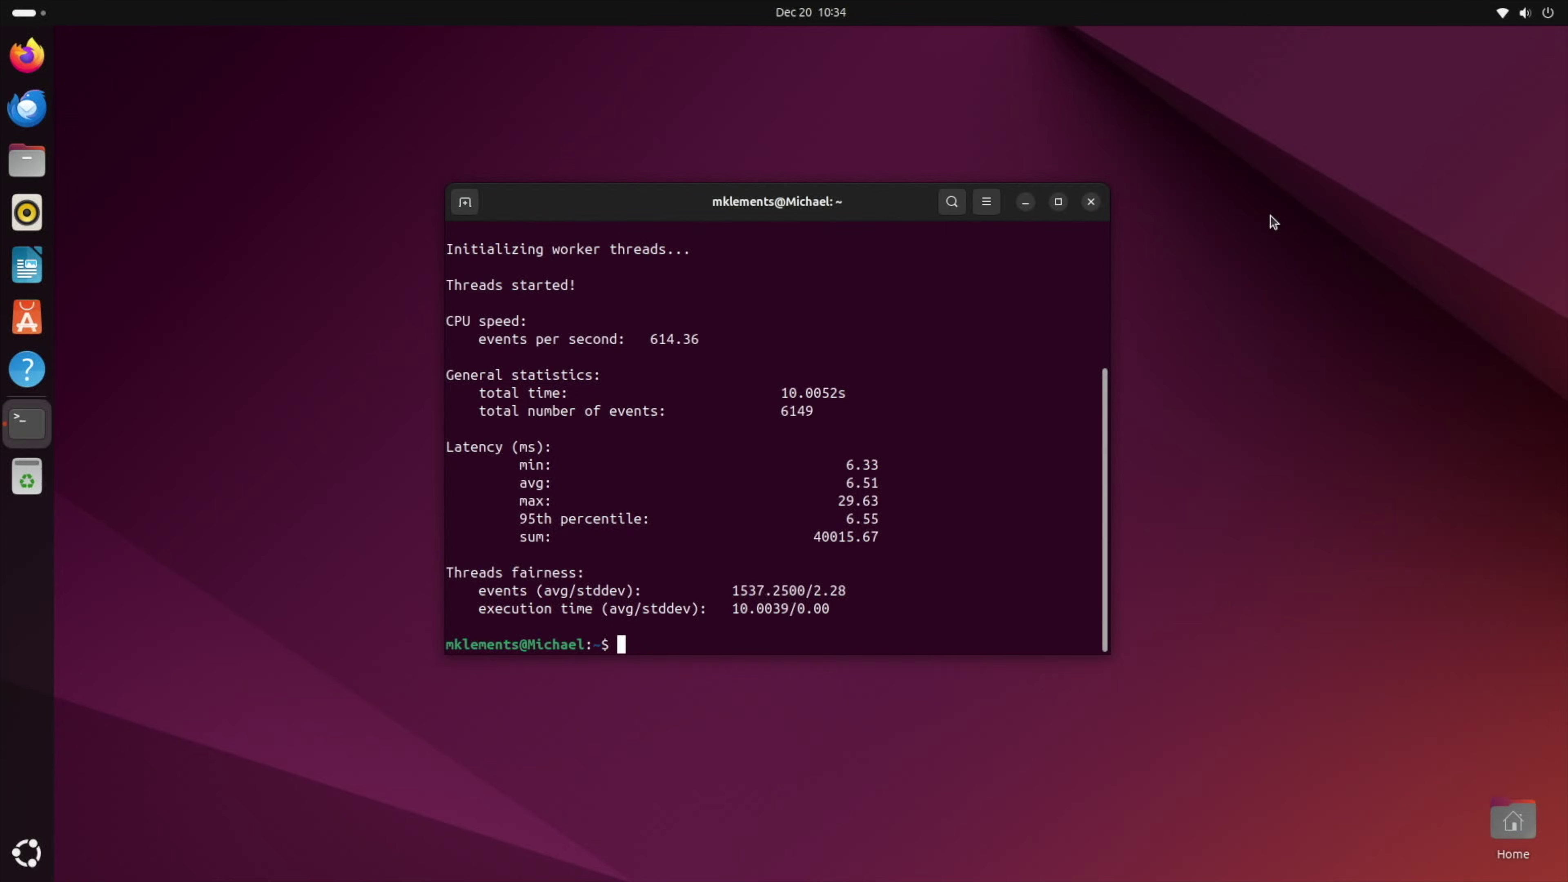
Repeat the CPU benchmark and the disk read test "sudo hdparm -Tt /dev/sda2" in the terminal
key(Up)
key(Return)
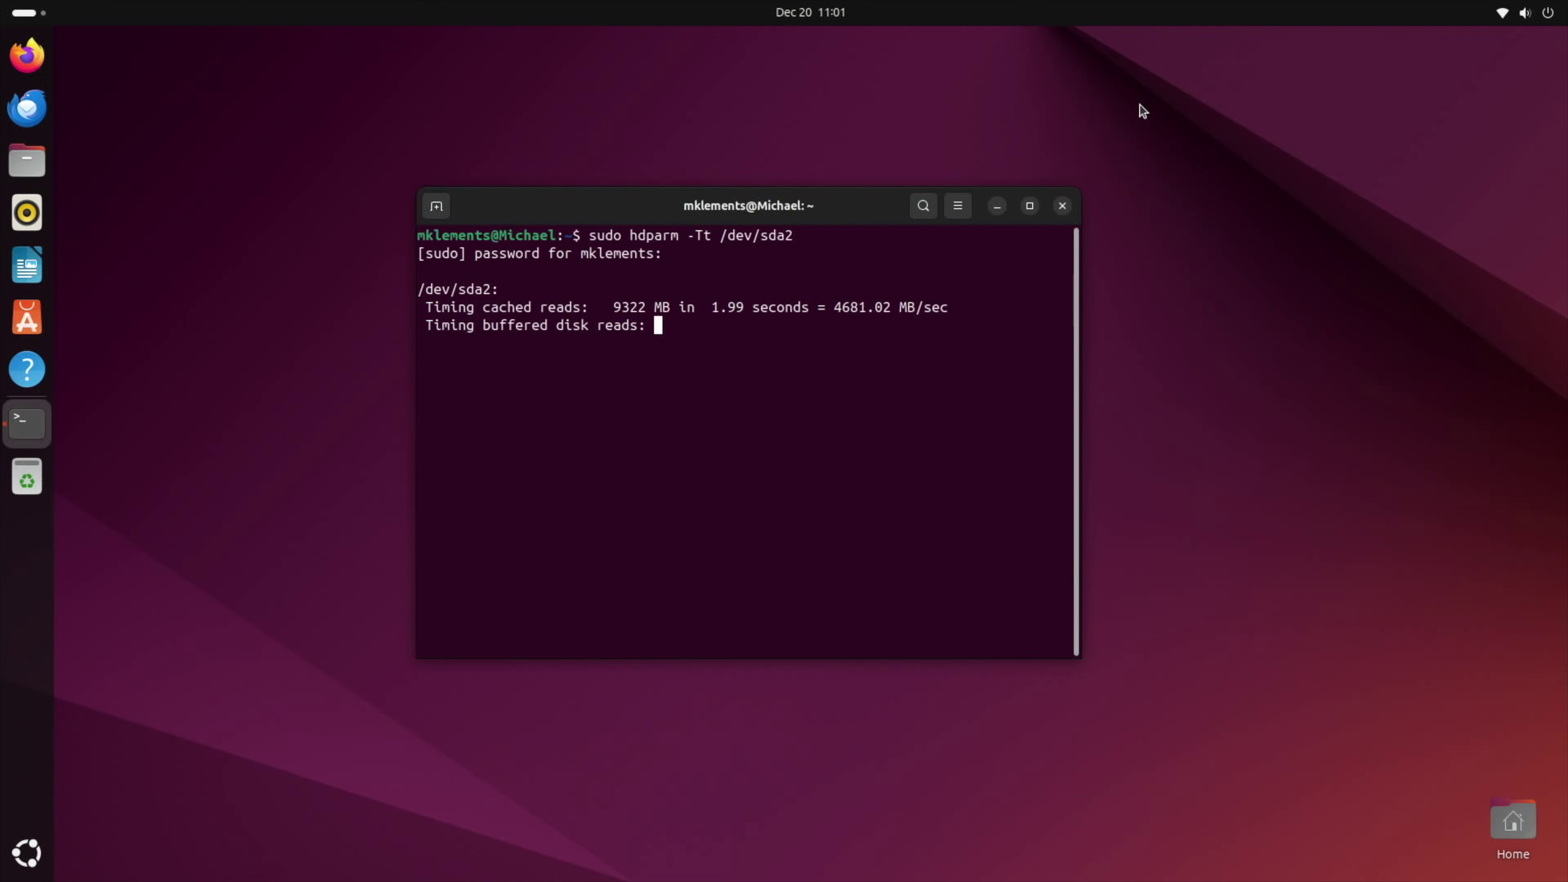
key(Up)
key(Return)
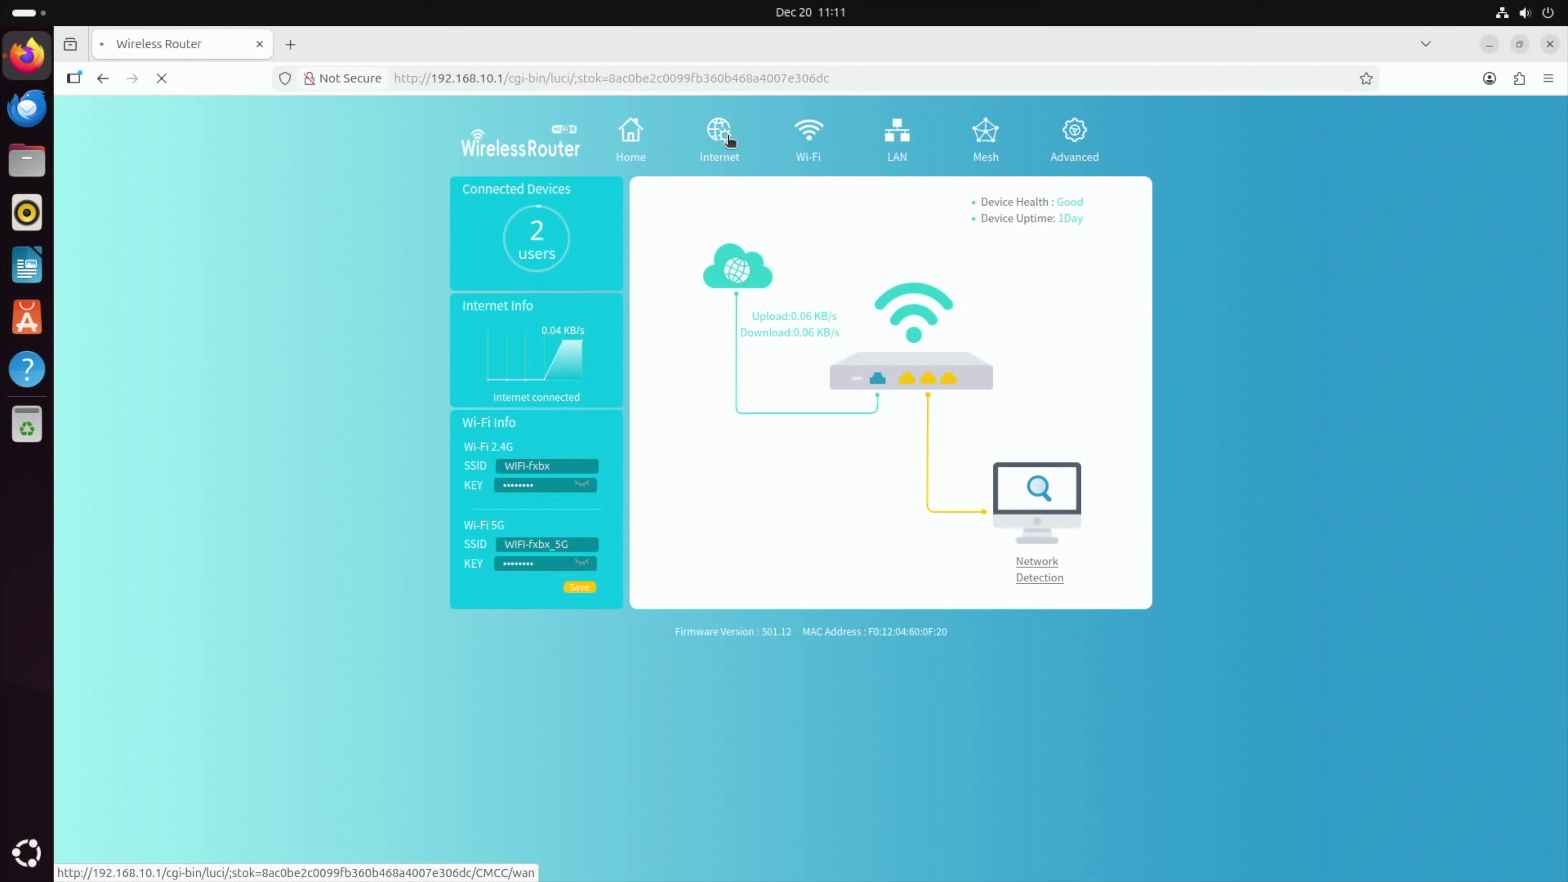
Look through the wireless router's Internet and Wi-Fi pages and its Parental Control and Black & Whitelist plug-ins
click(728, 139)
click(799, 141)
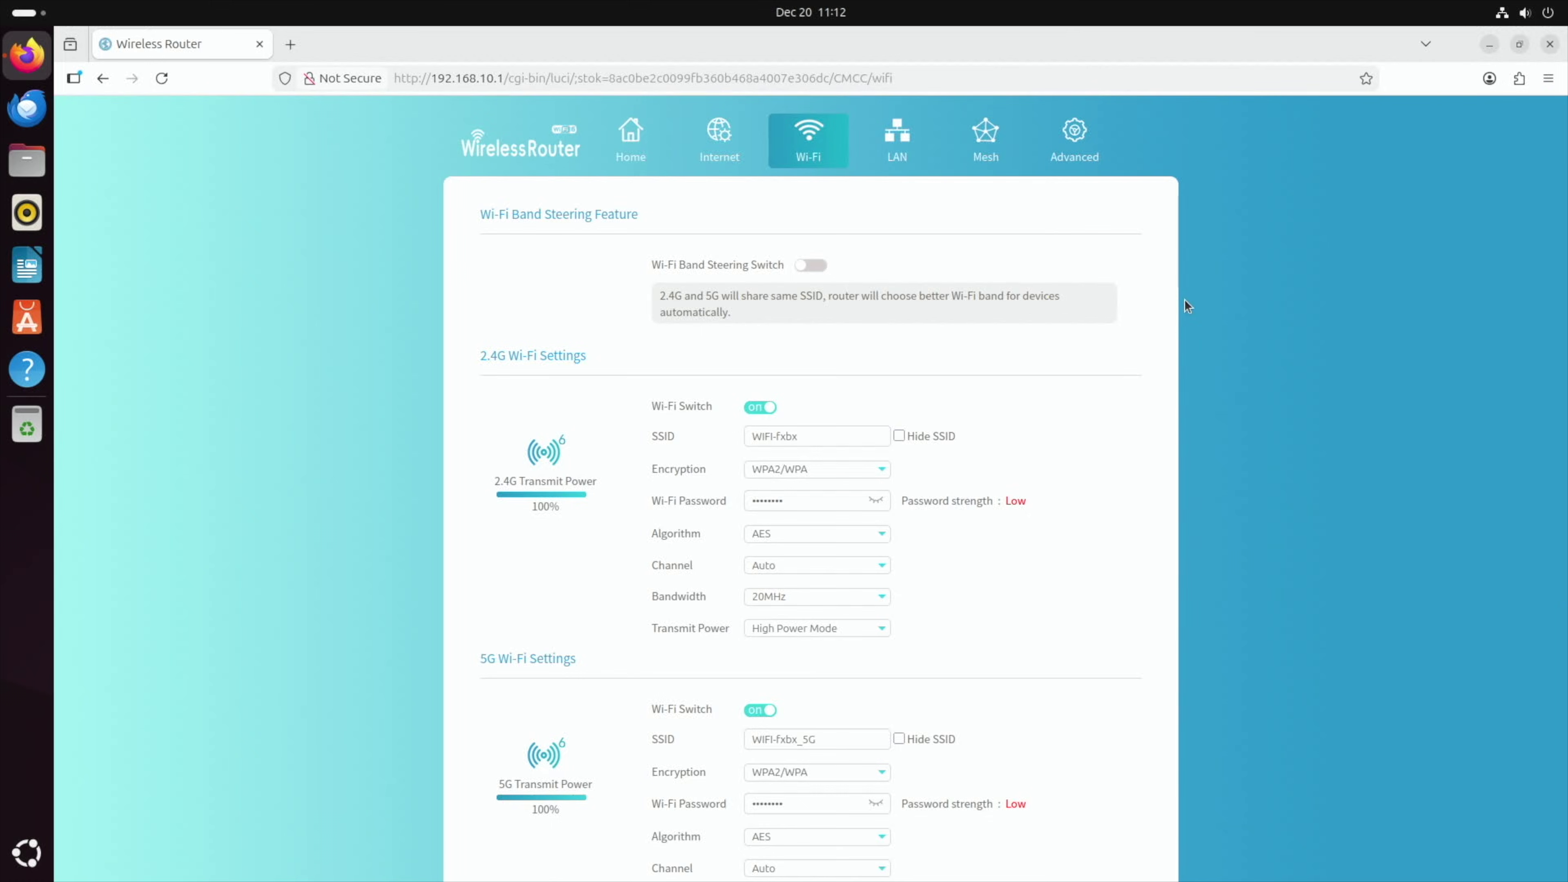
click(540, 501)
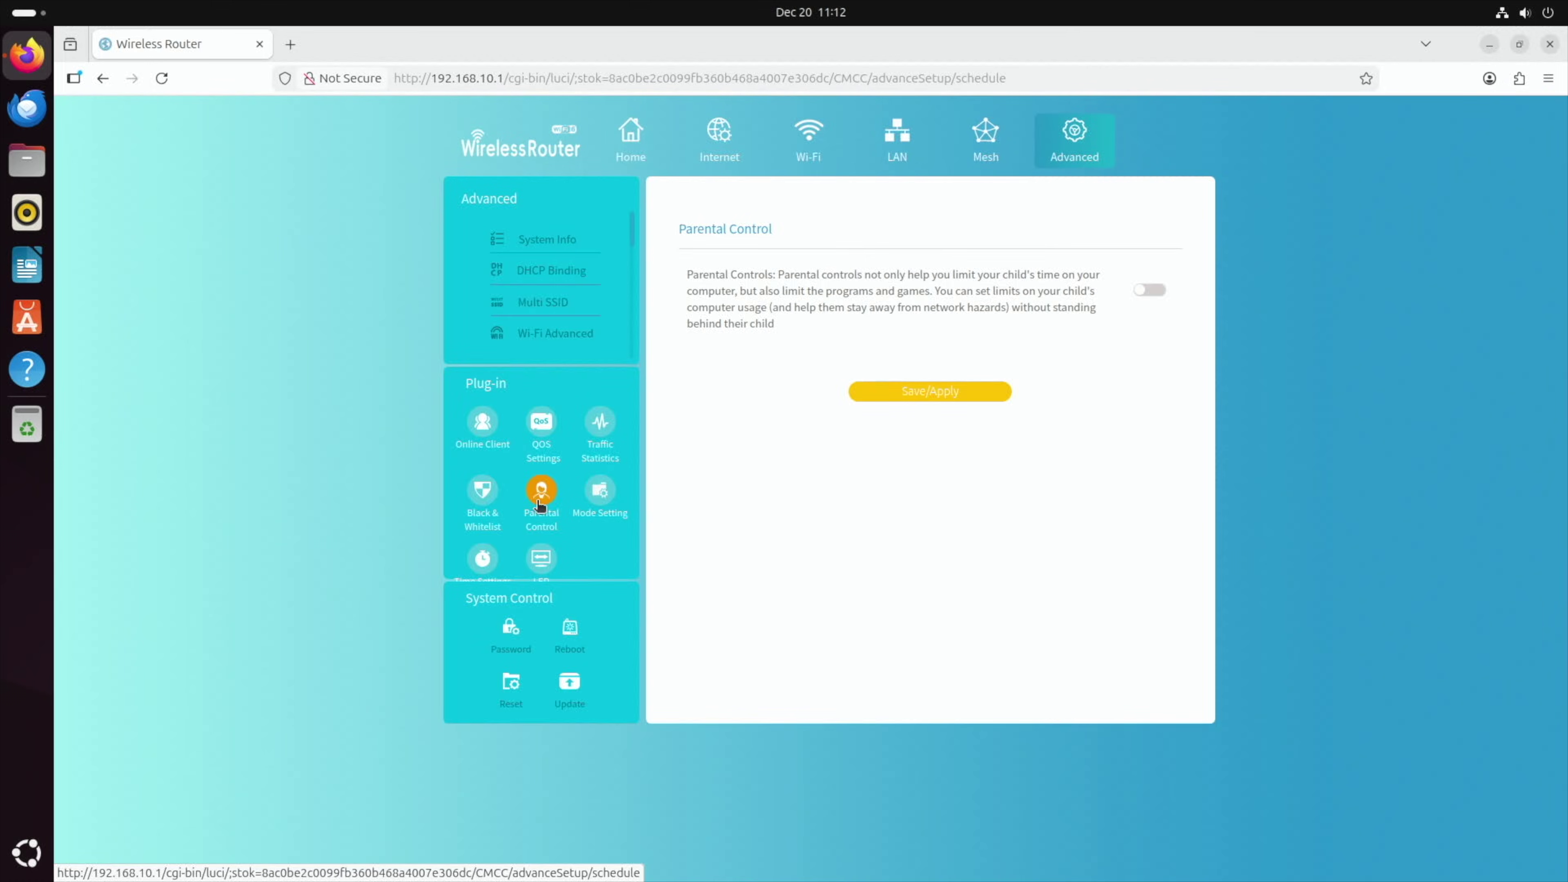
click(481, 491)
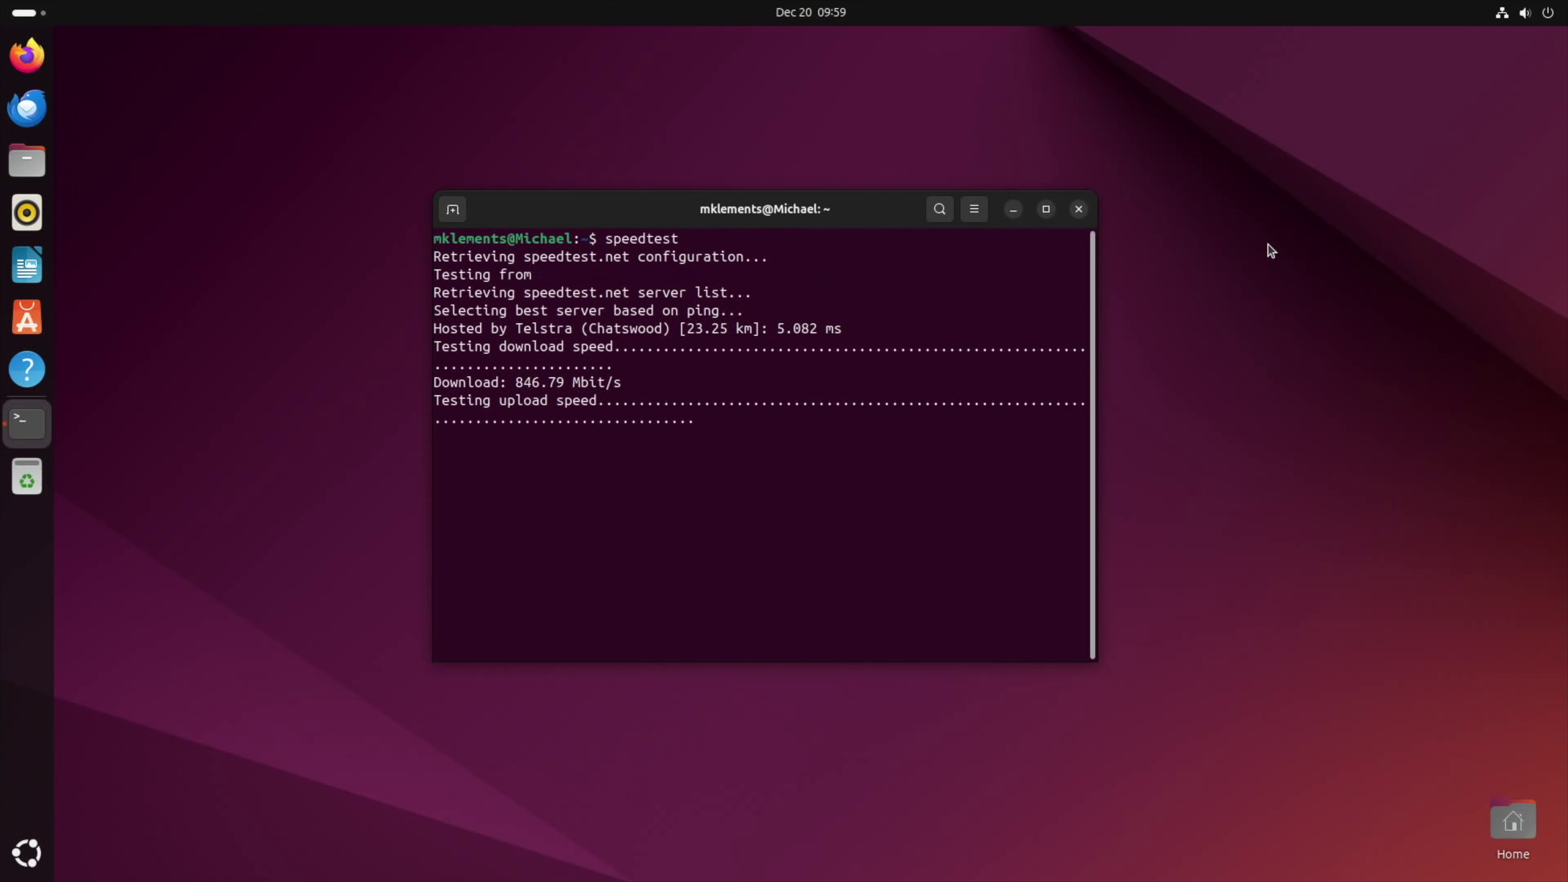
Rerun the internet "speedtest" command in the terminal to measure download and upload speed
key(Up)
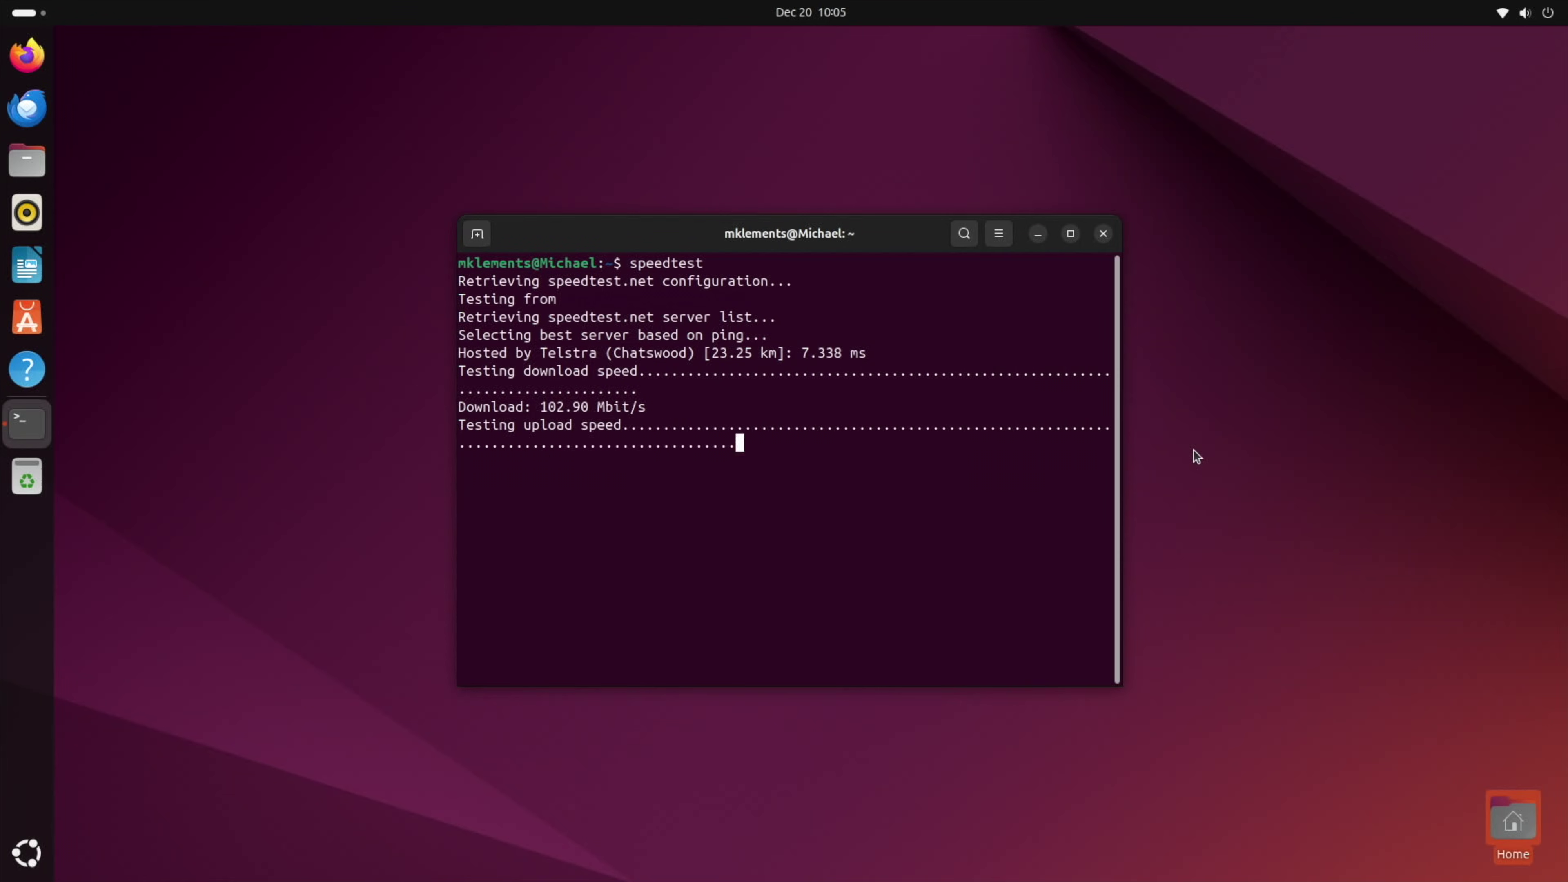
key(Up)
key(Return)
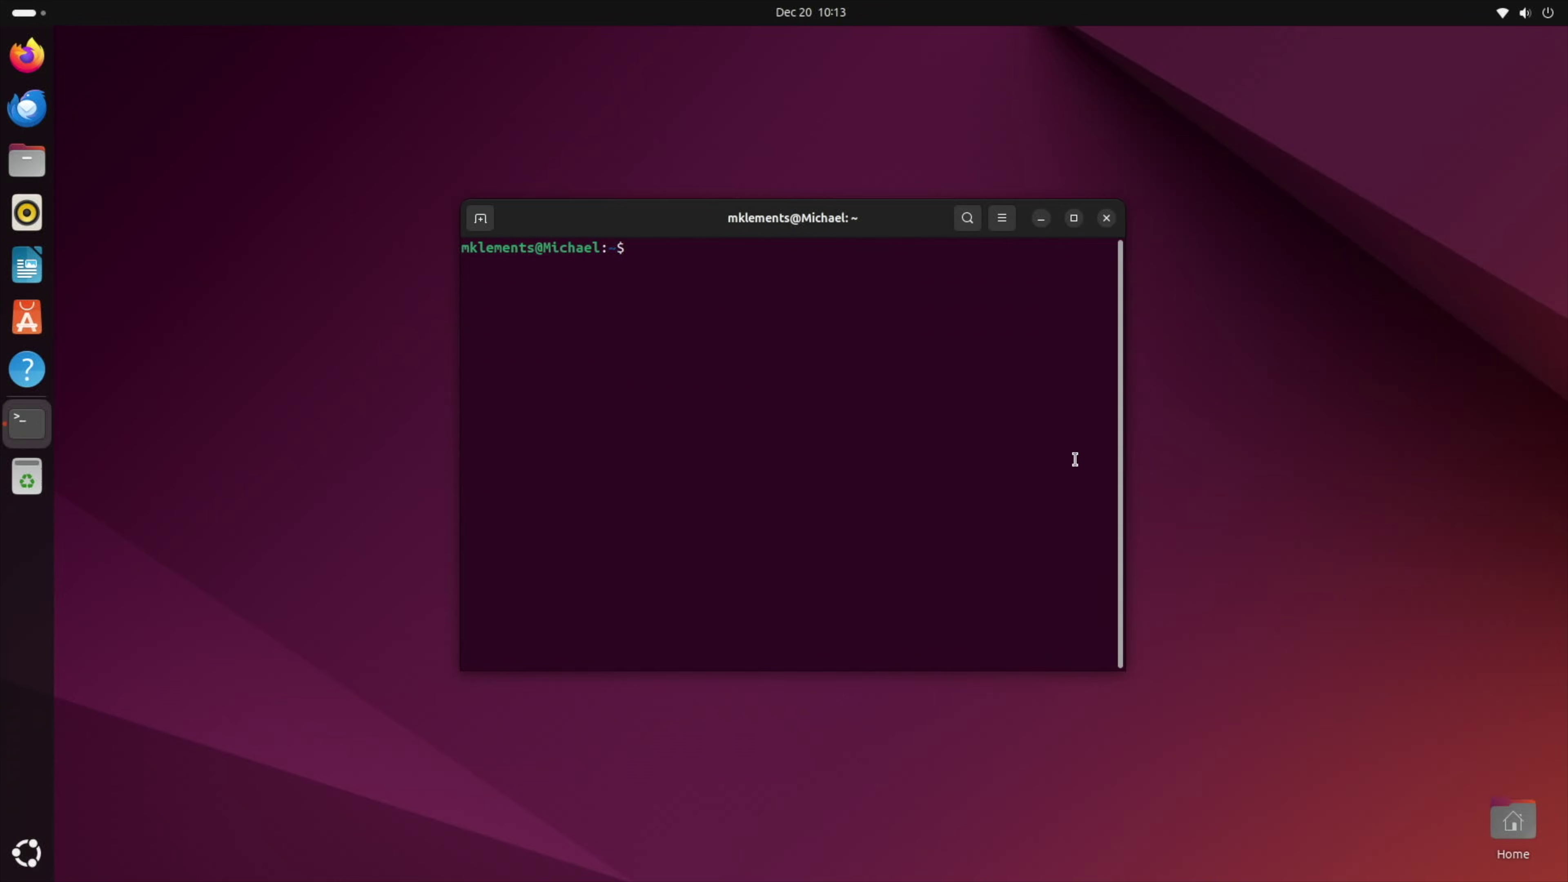
Identify the network adapter with "lspci | grep -i network" and highlight the controller's model name in the output
text(lspci | grep -i network)
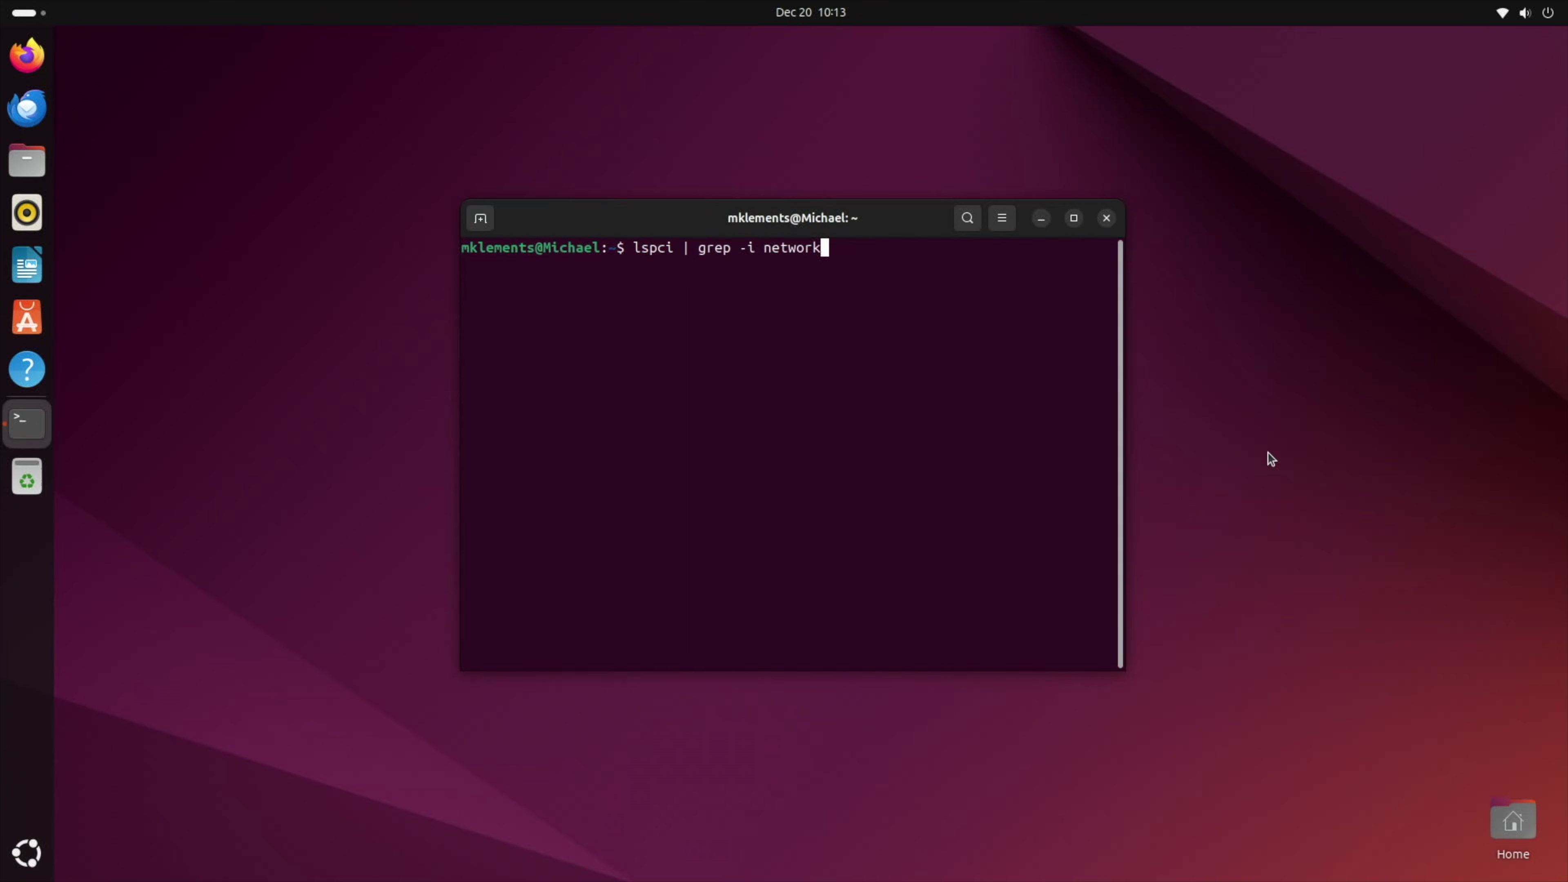
key(Return)
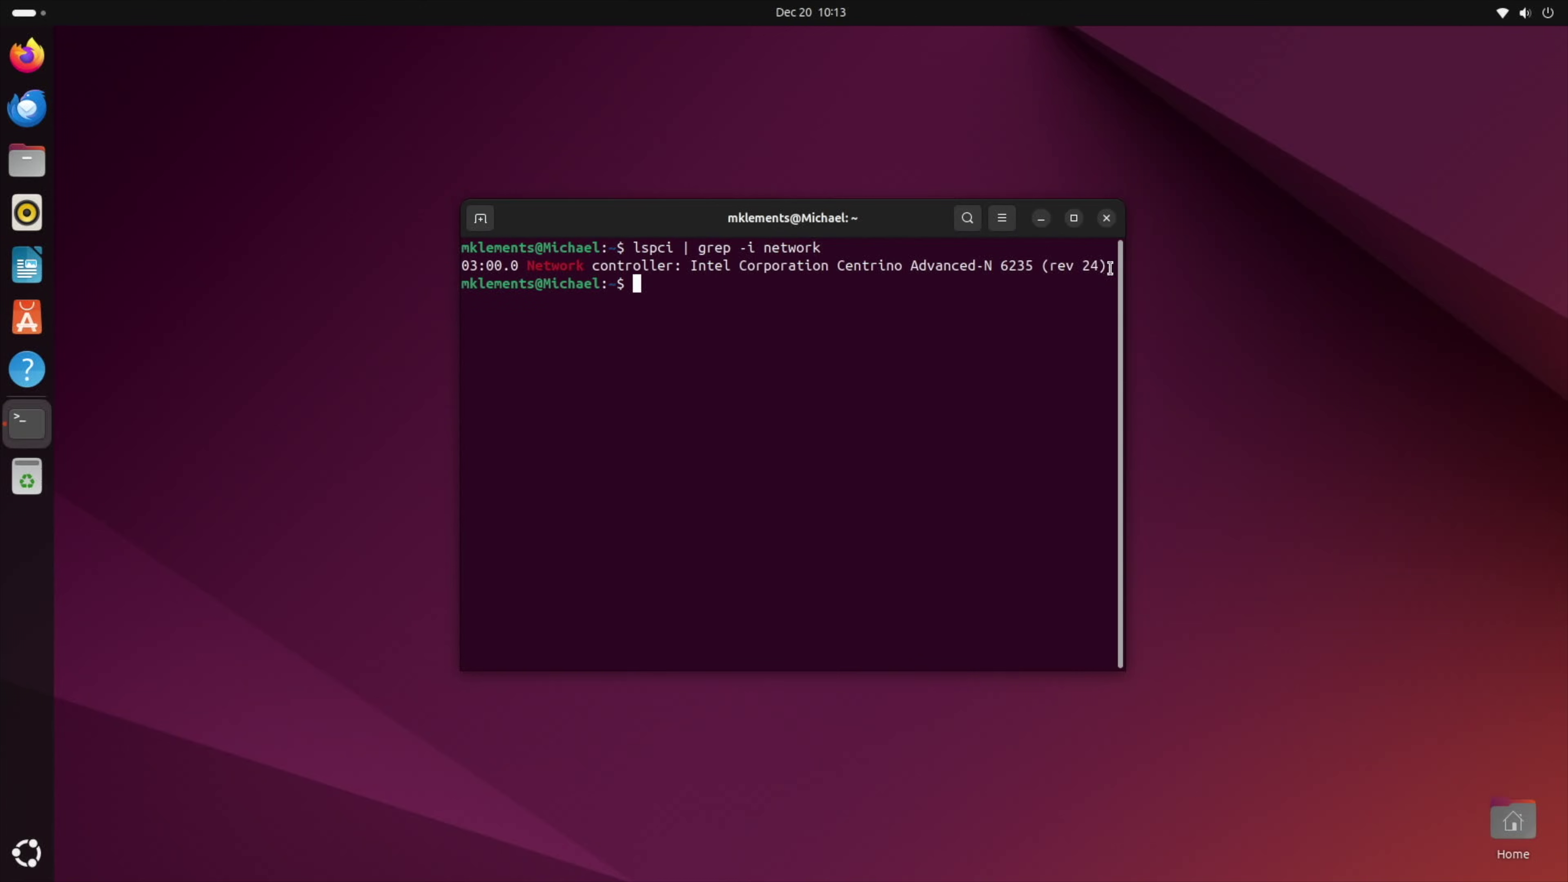
drag(1105, 268, 696, 268)
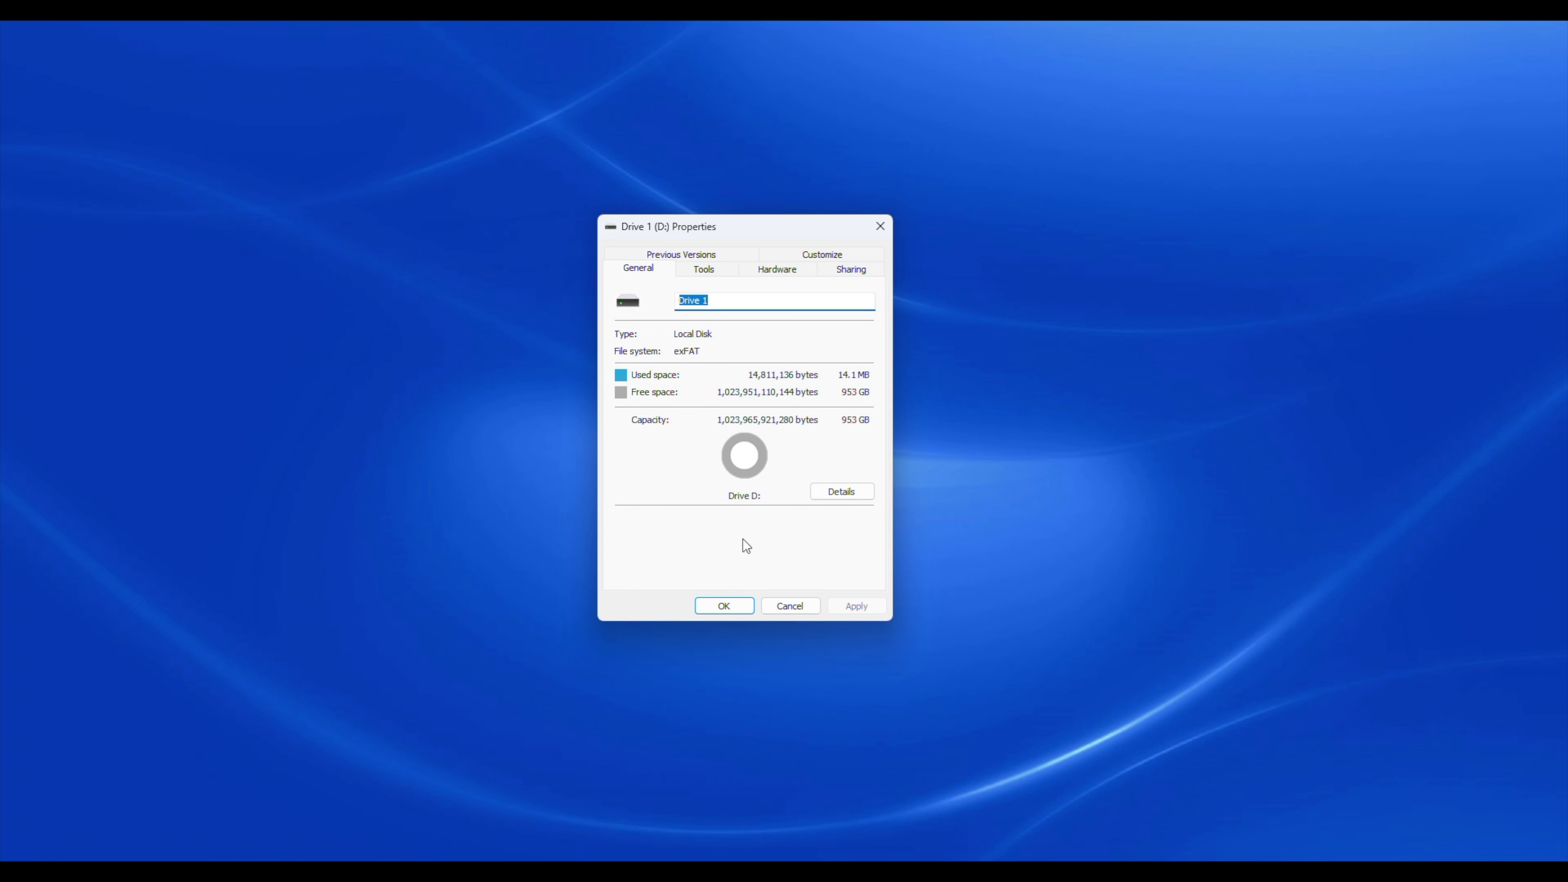
click(1056, 473)
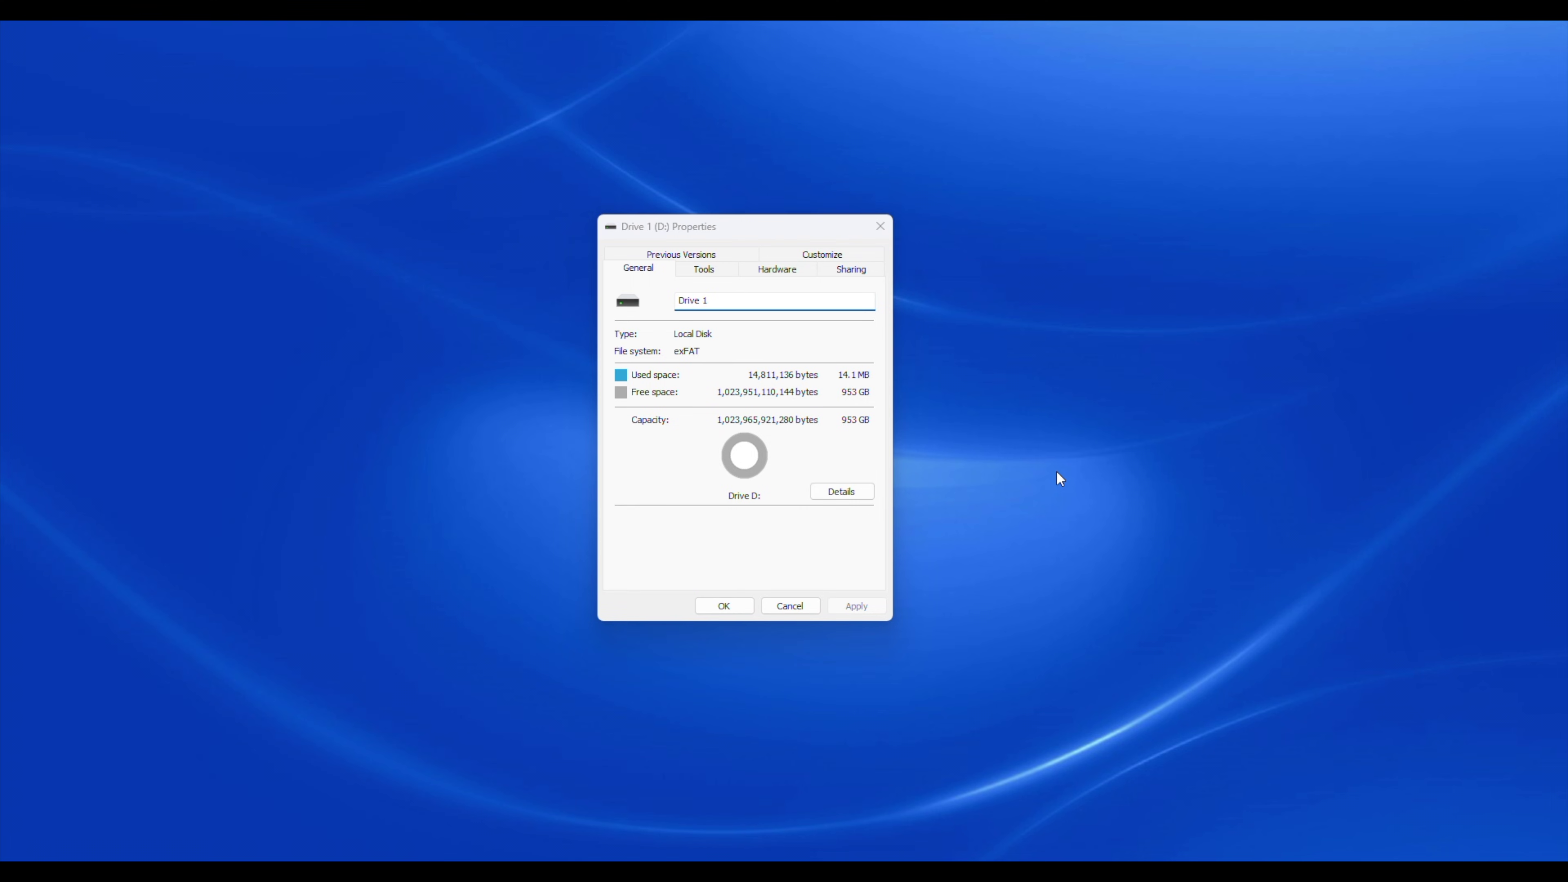
Switch to H2testw and start a write and verify test on D:\ using all available space, accepting the capacity notice
click(889, 426)
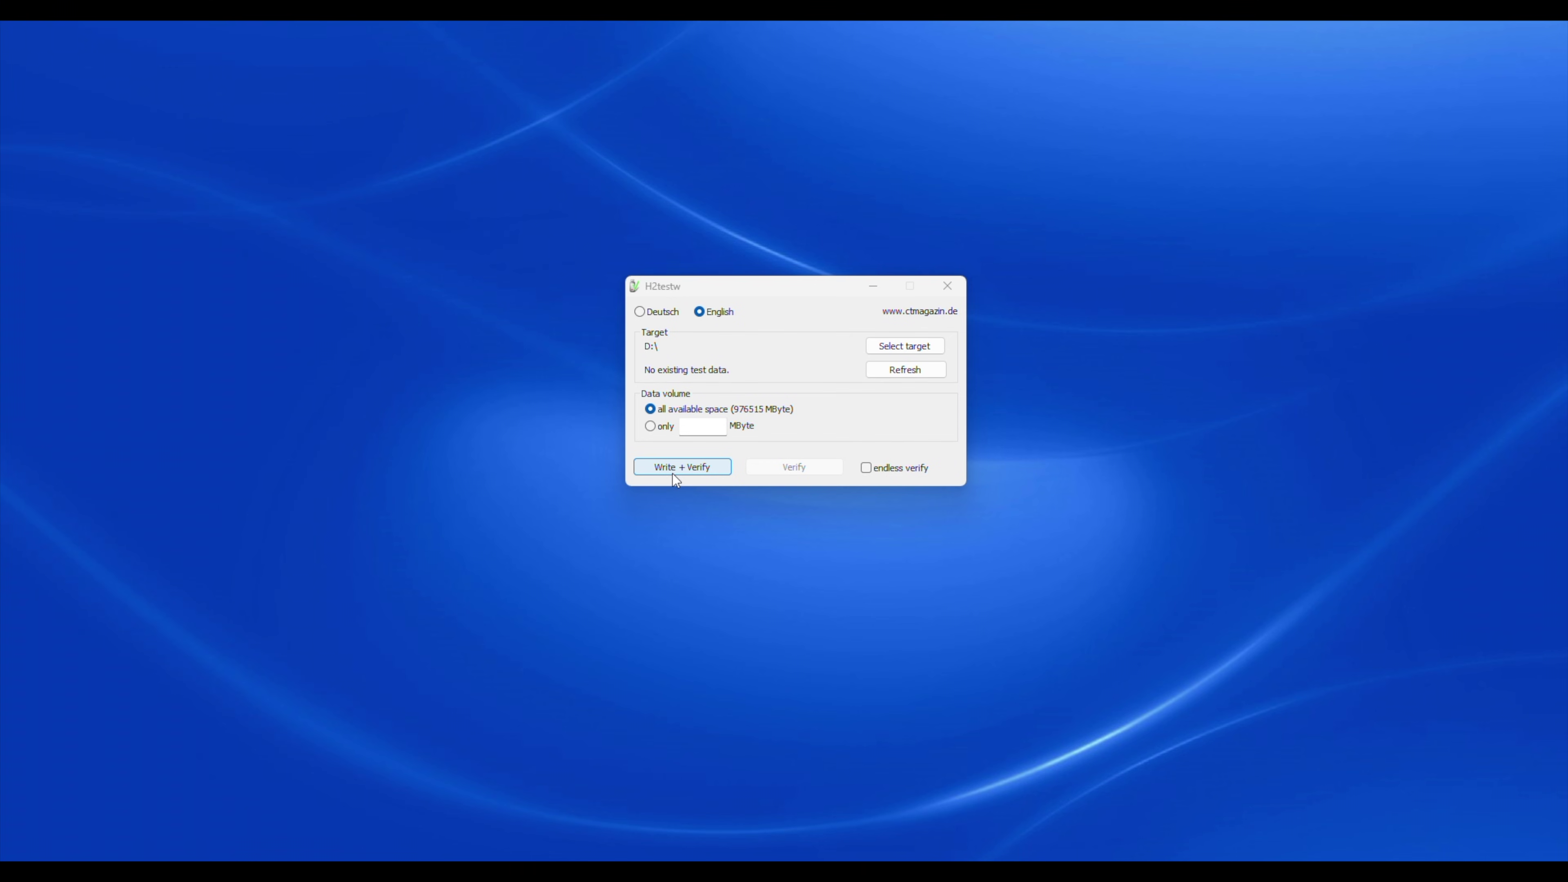
click(673, 471)
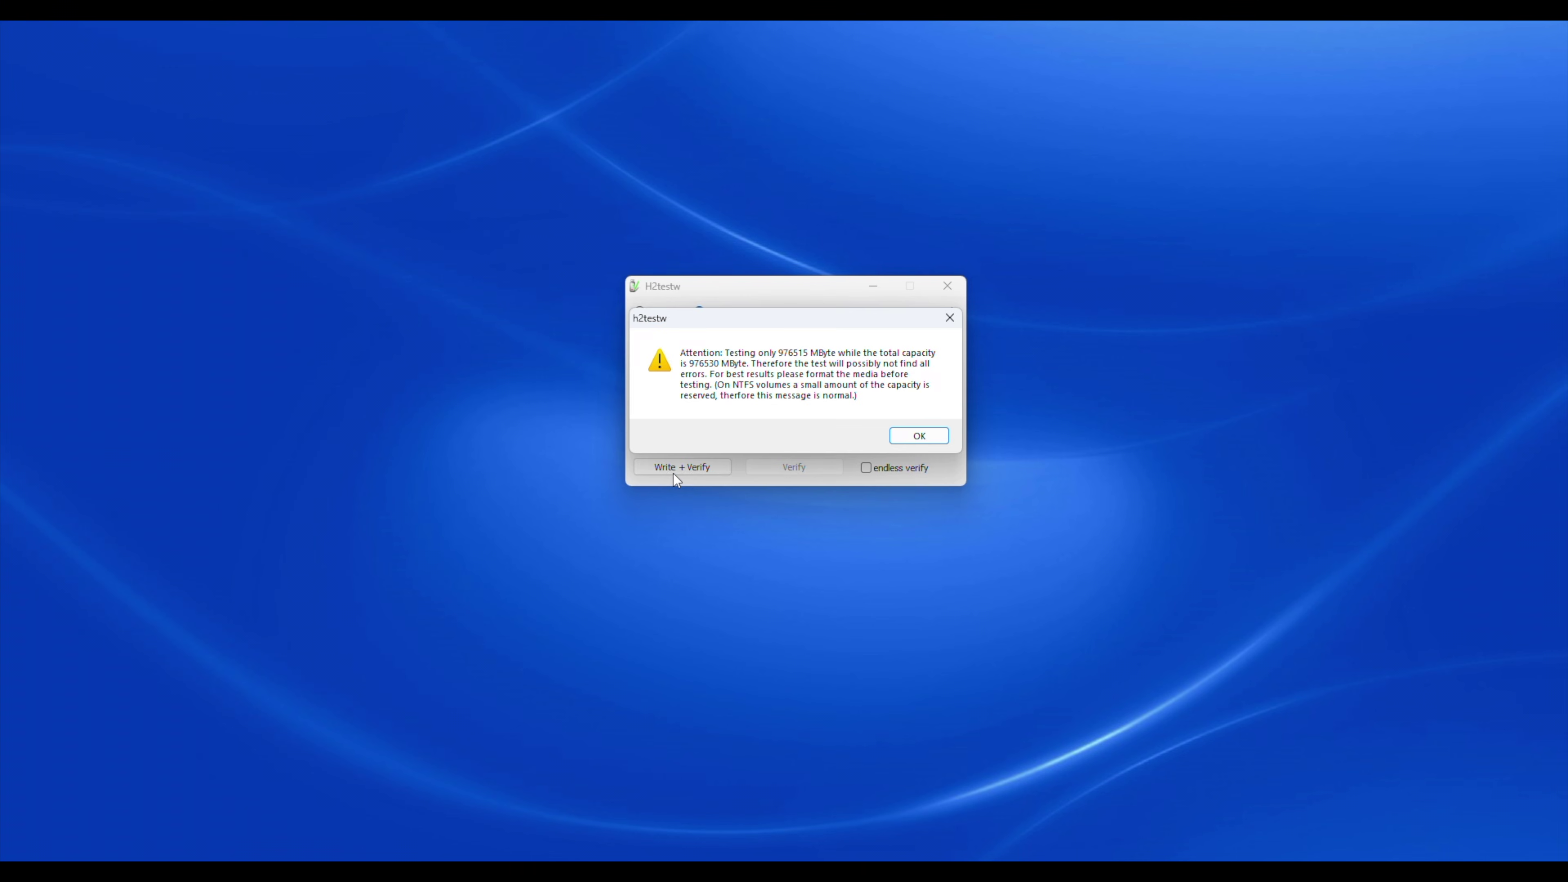
click(918, 436)
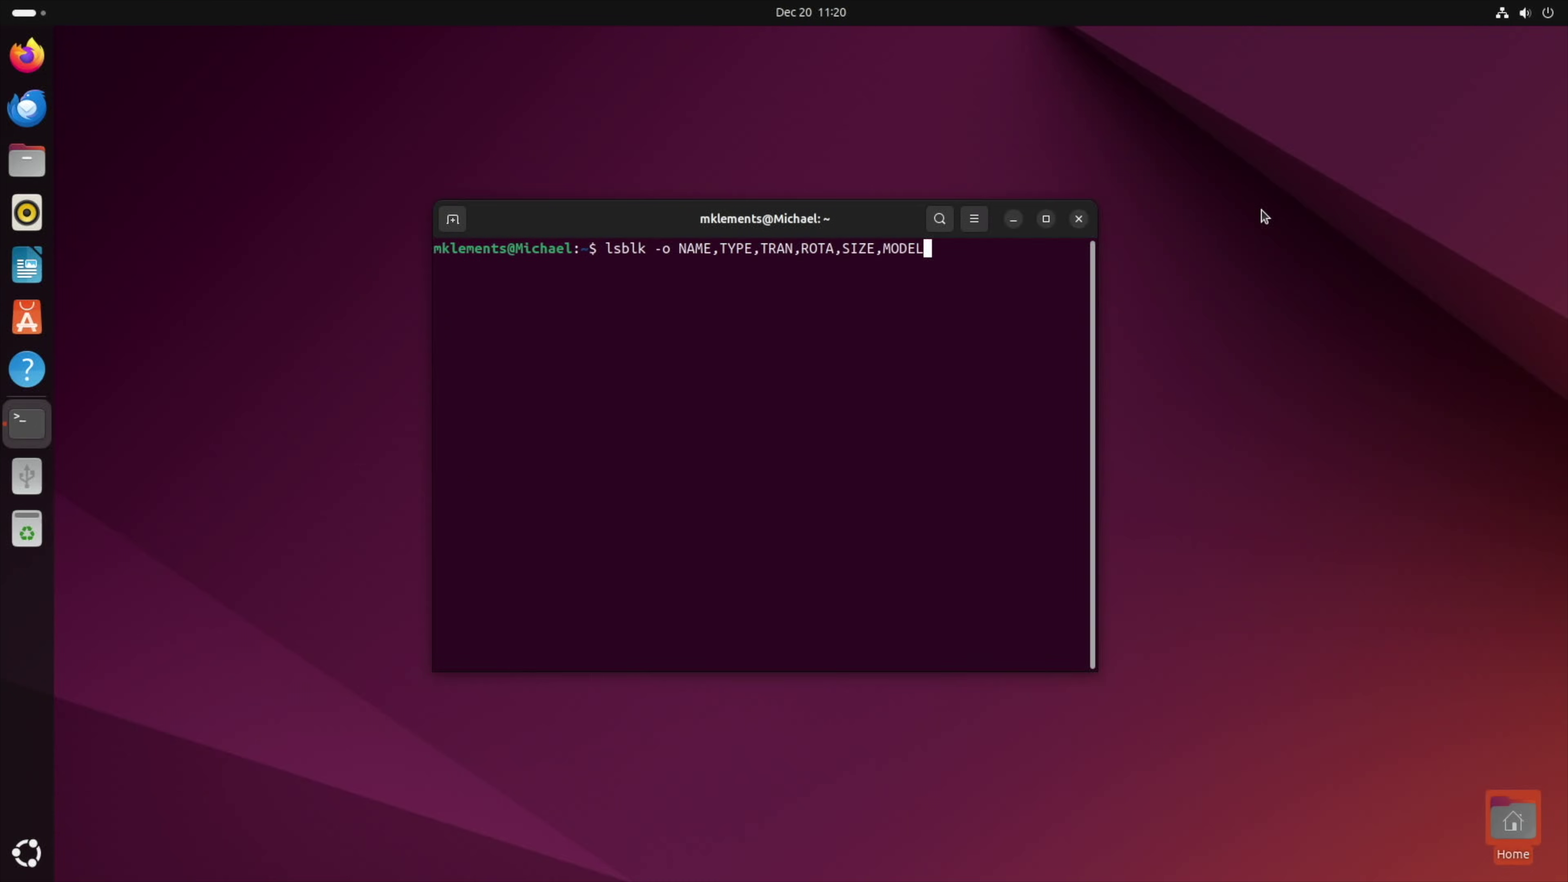
In the Ubuntu terminal, list the block devices with "lsblk -o NAME,TYPE,TRAN,ROTA,SIZE,MODEL"
key(Return)
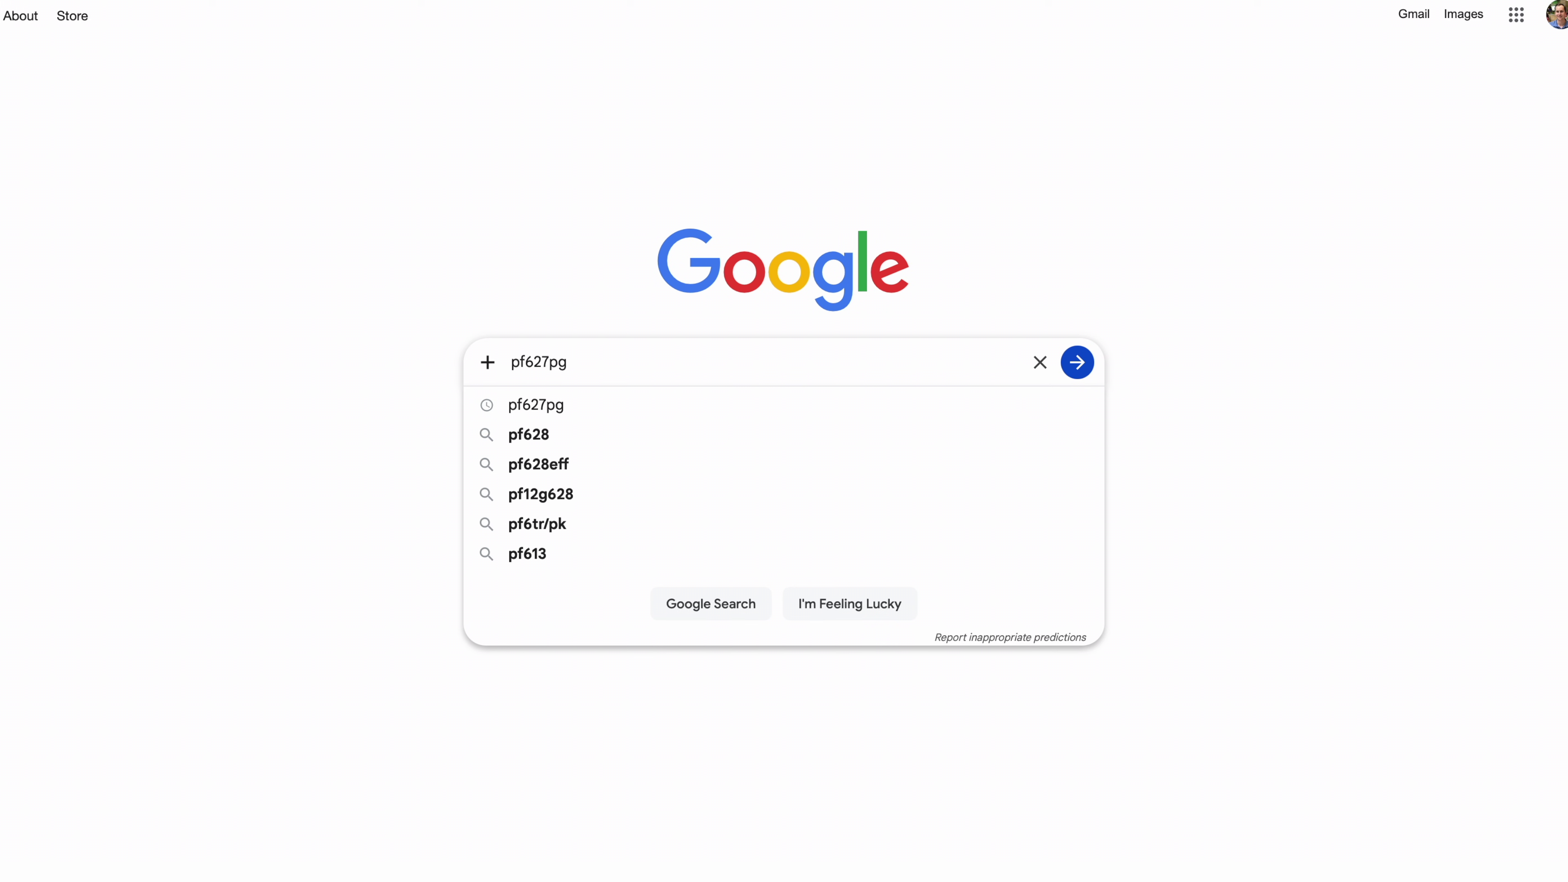
Search Google for the chip marking "pf627pg" and look through the web and image results
key(Return)
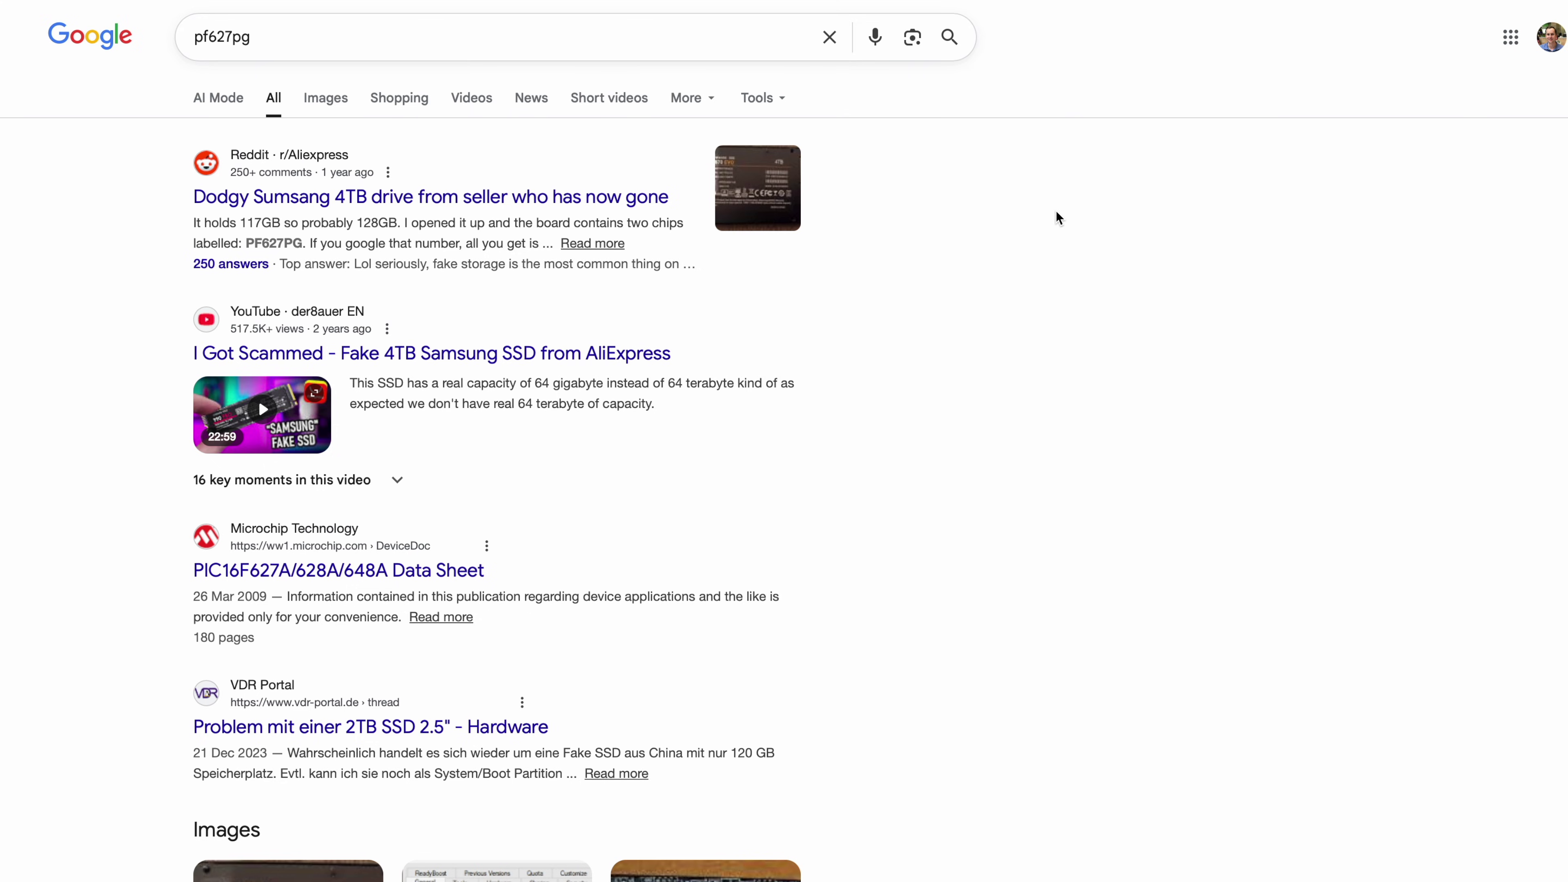
scroll(1058, 215, down, 7)
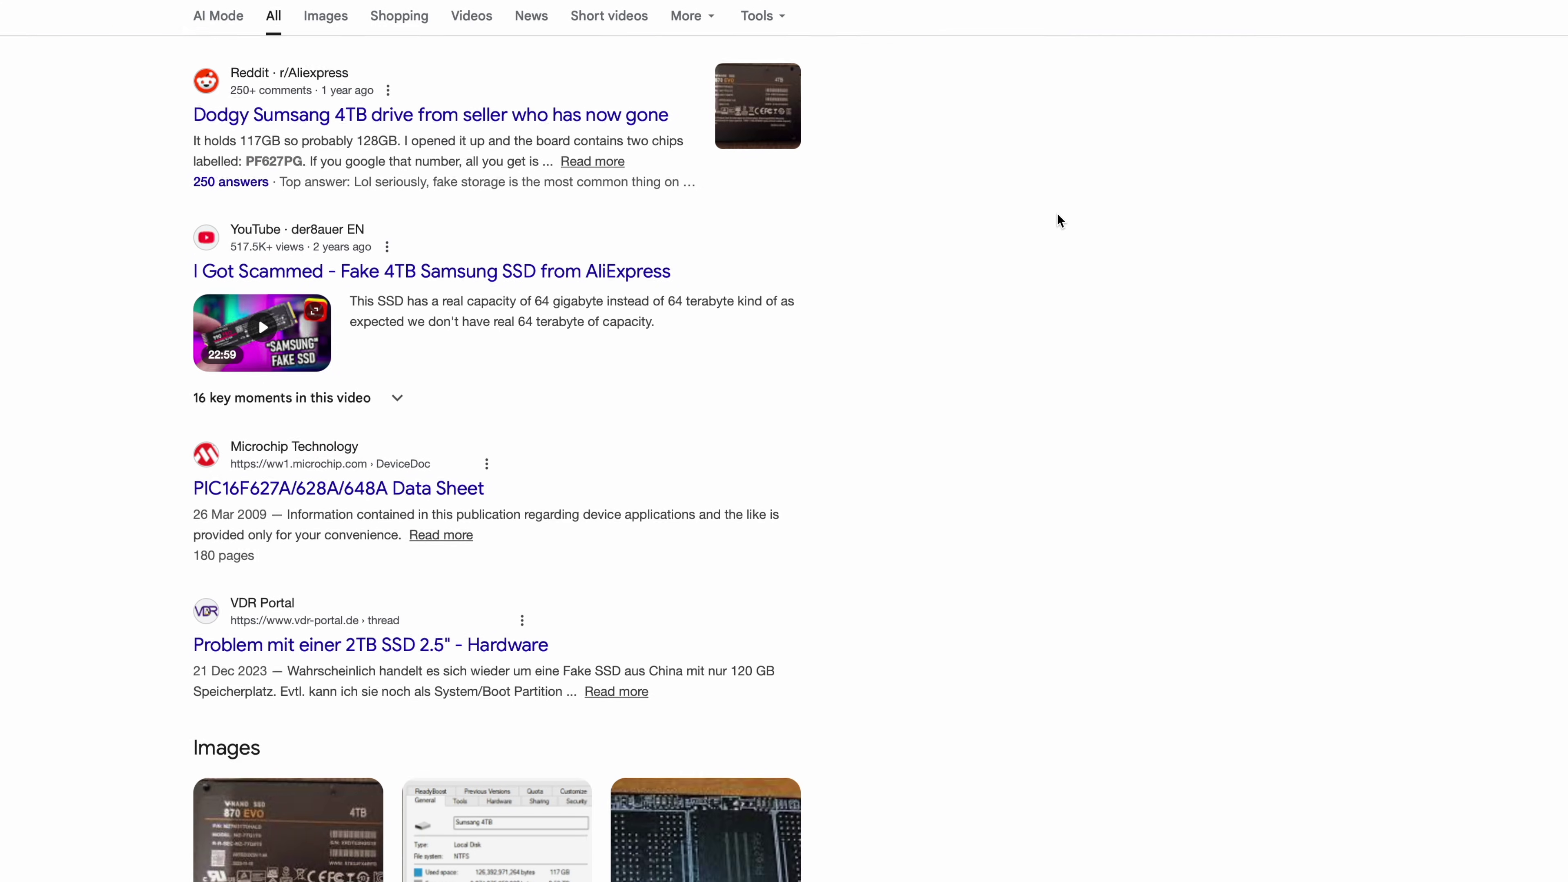
scroll(1058, 221, down, 5)
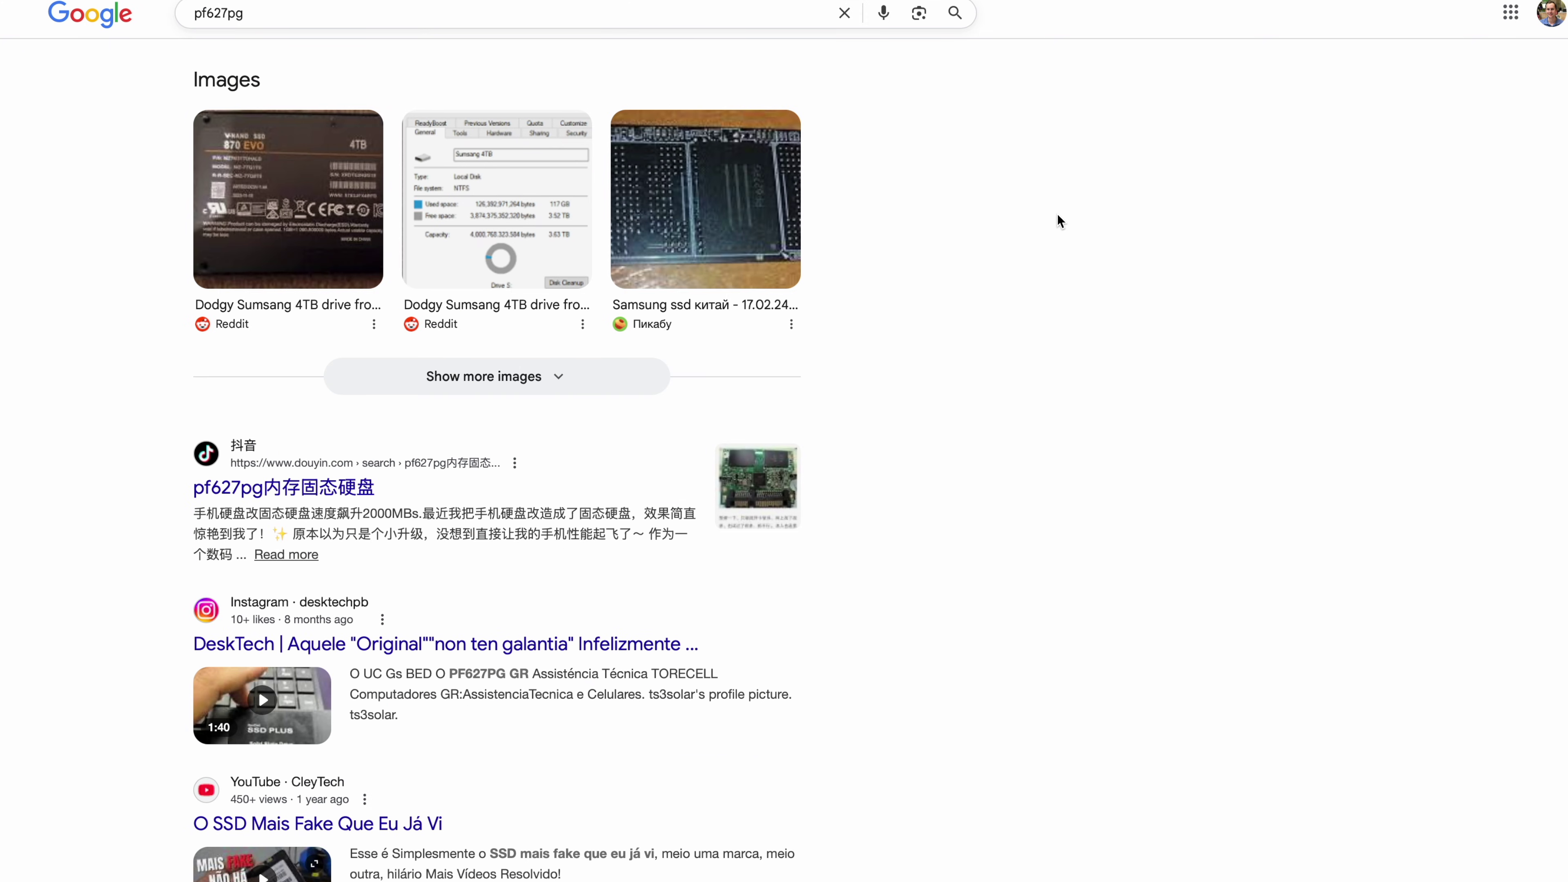